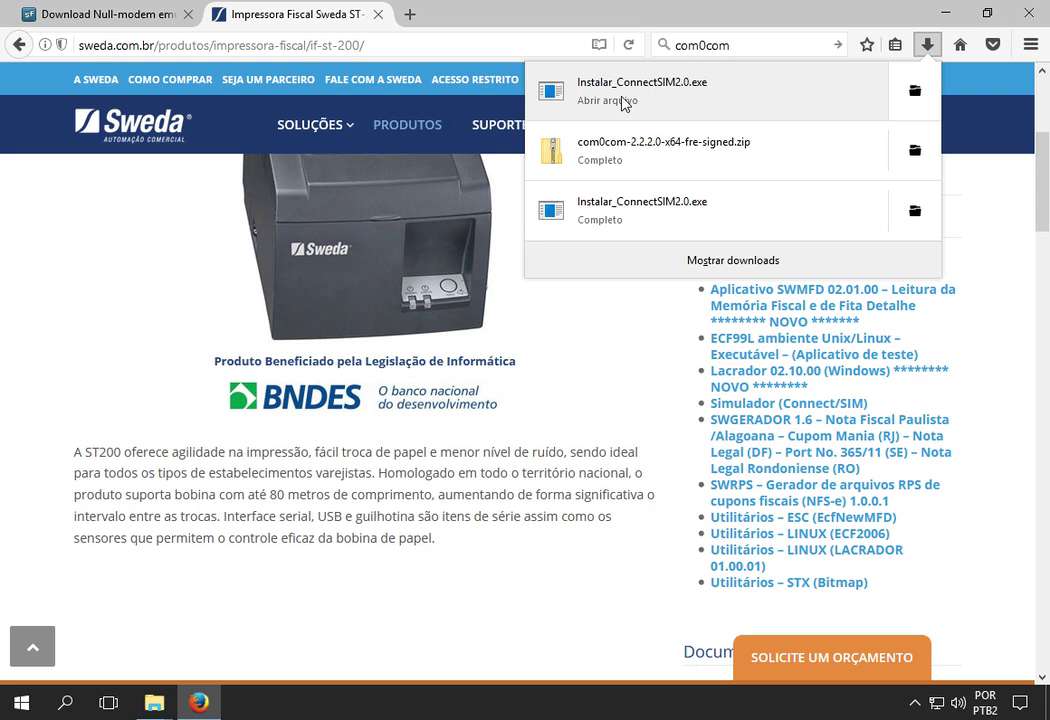
# Step: Run the downloaded Instalar_ConnectSIM2.0.exe with permission to make changes, and enter Empresa Teste as the company name in the setup wizard
pyautogui.click(621, 100)
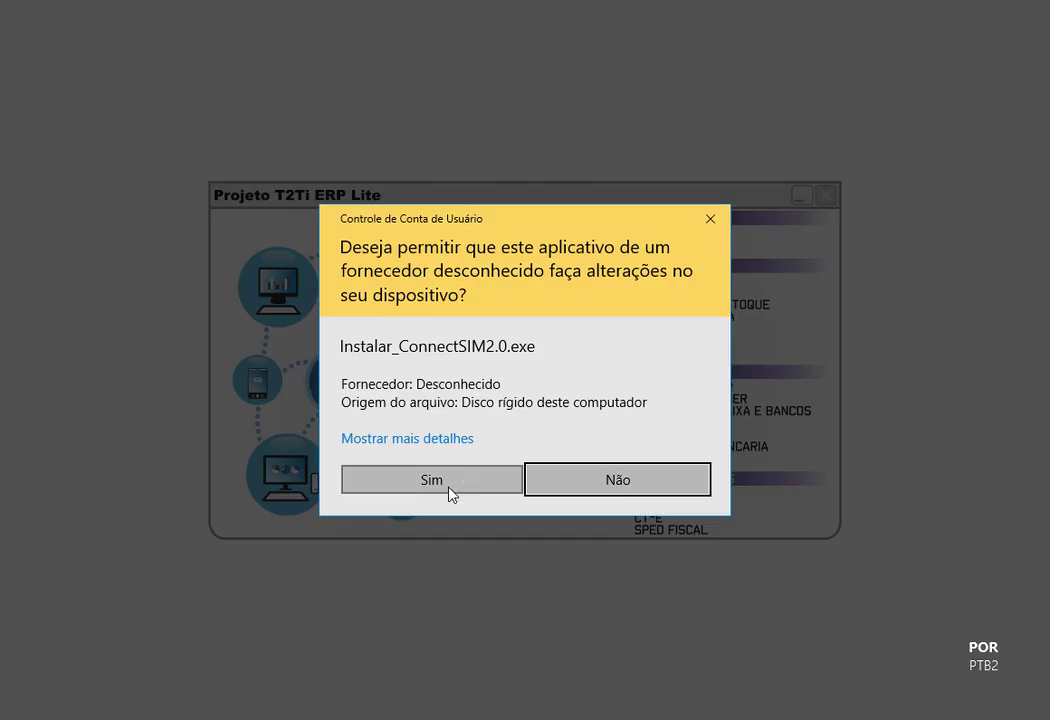
pyautogui.click(430, 486)
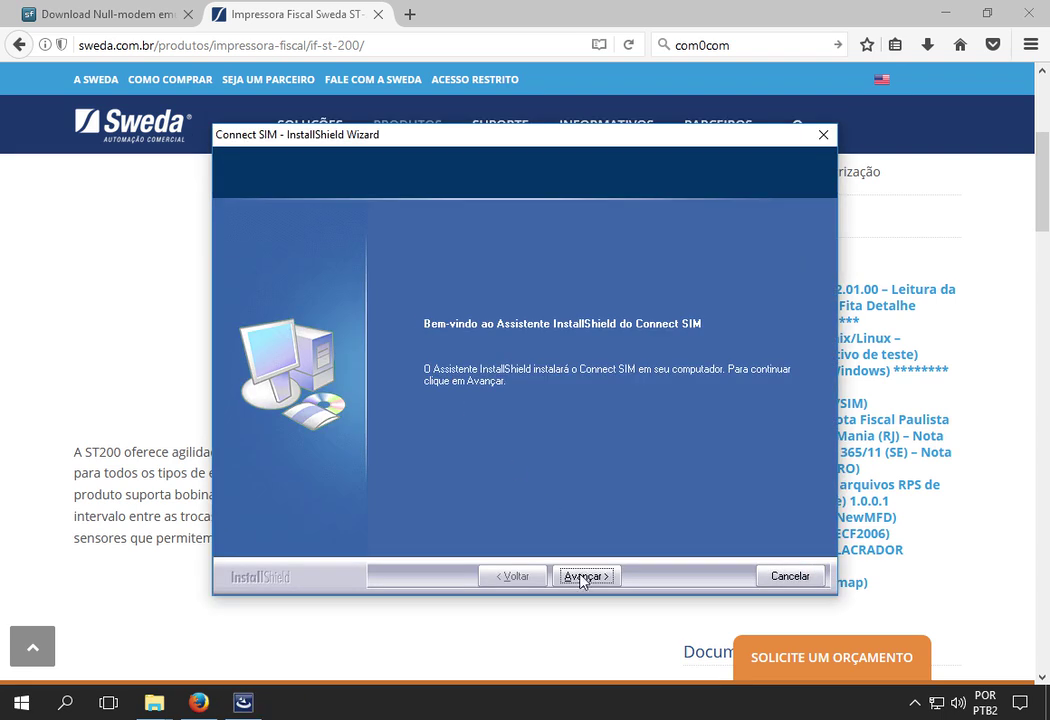
pyautogui.click(585, 577)
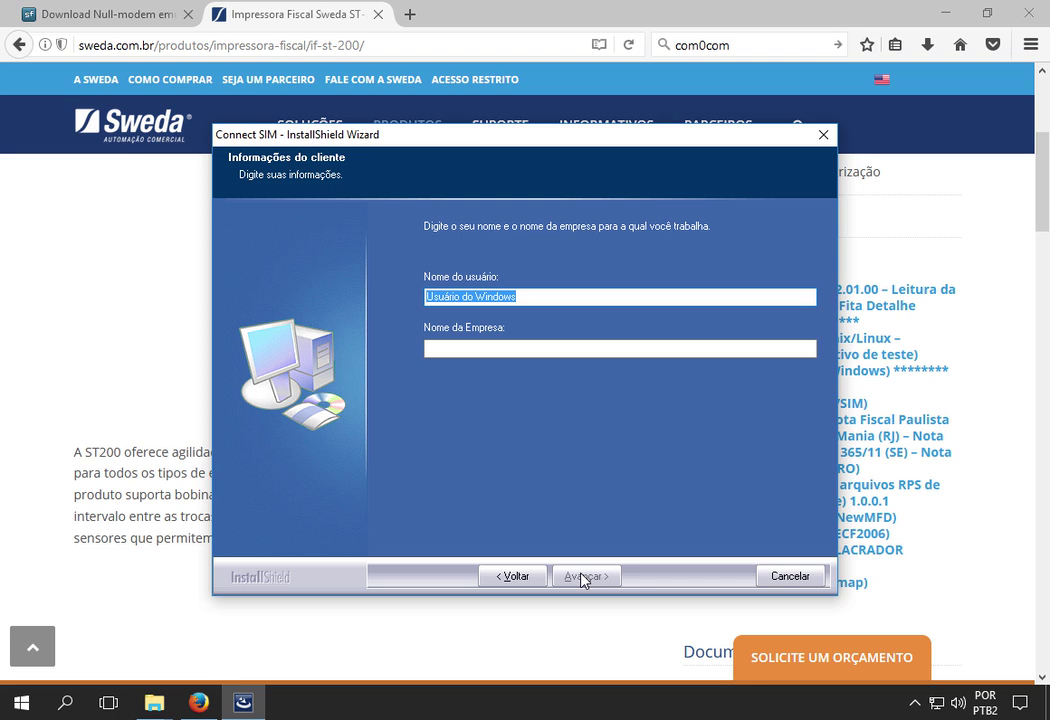
pyautogui.press('Tab')
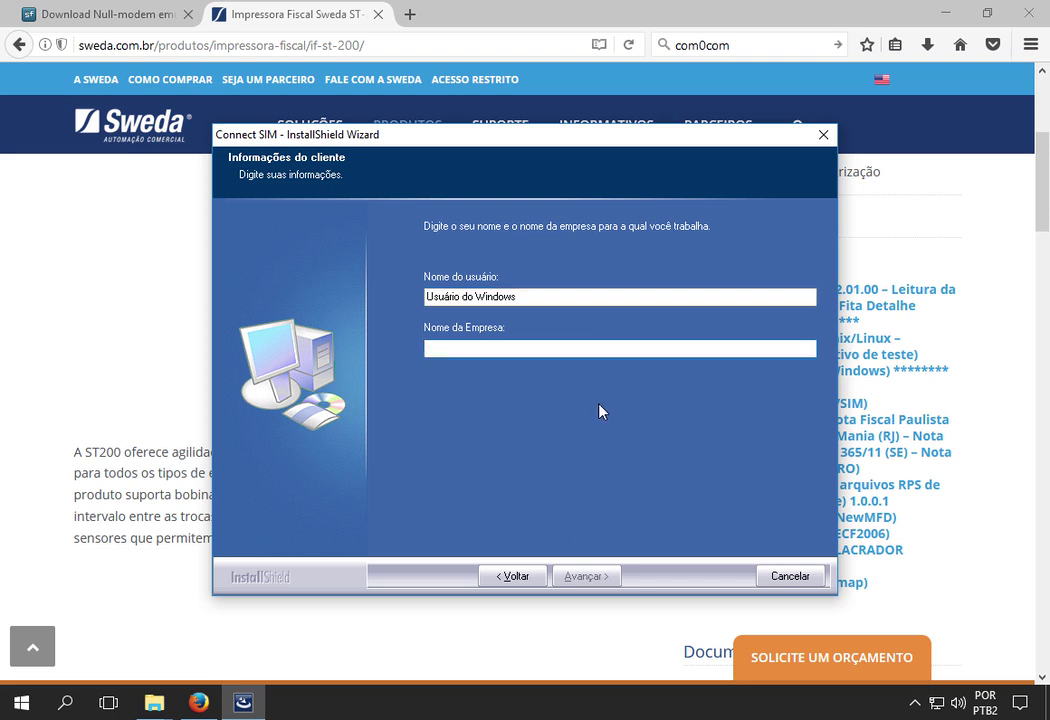
pyautogui.write('Empresa Teste')
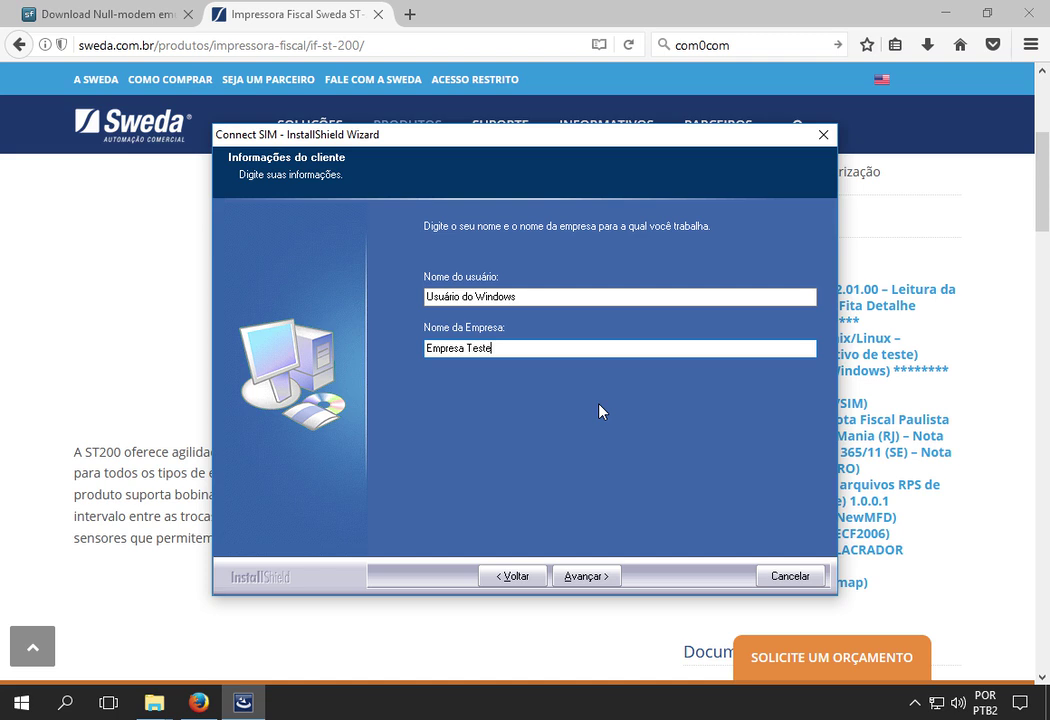
pyautogui.click(590, 576)
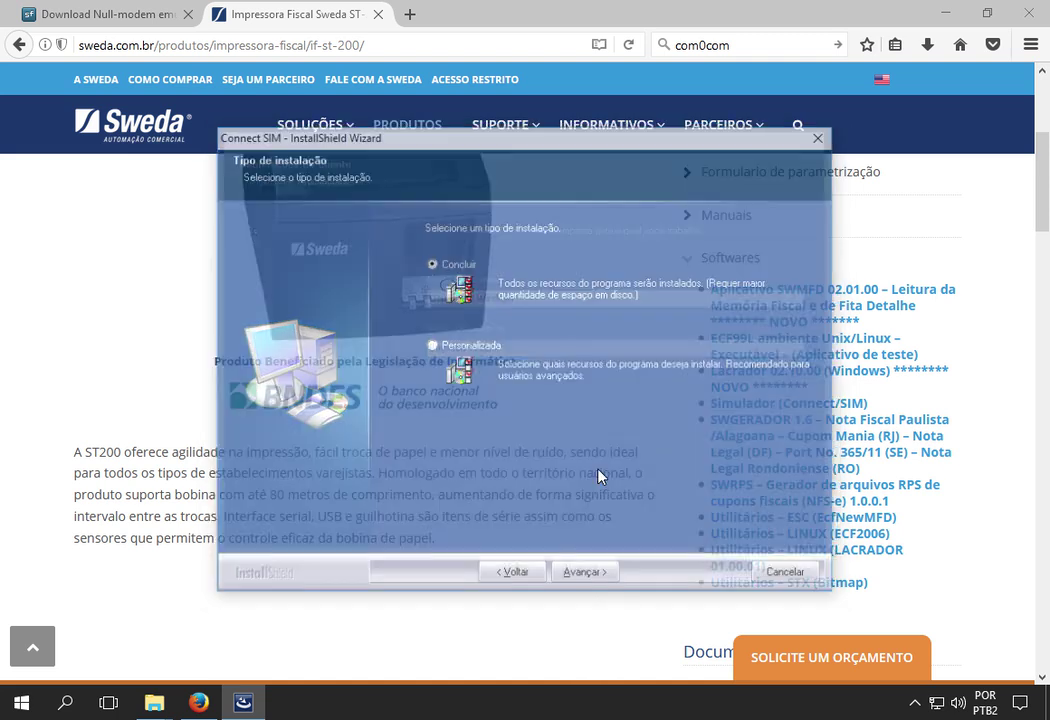
# Step: Install Connect SIM using the Concluir installation type and finish the wizard
pyautogui.click(586, 576)
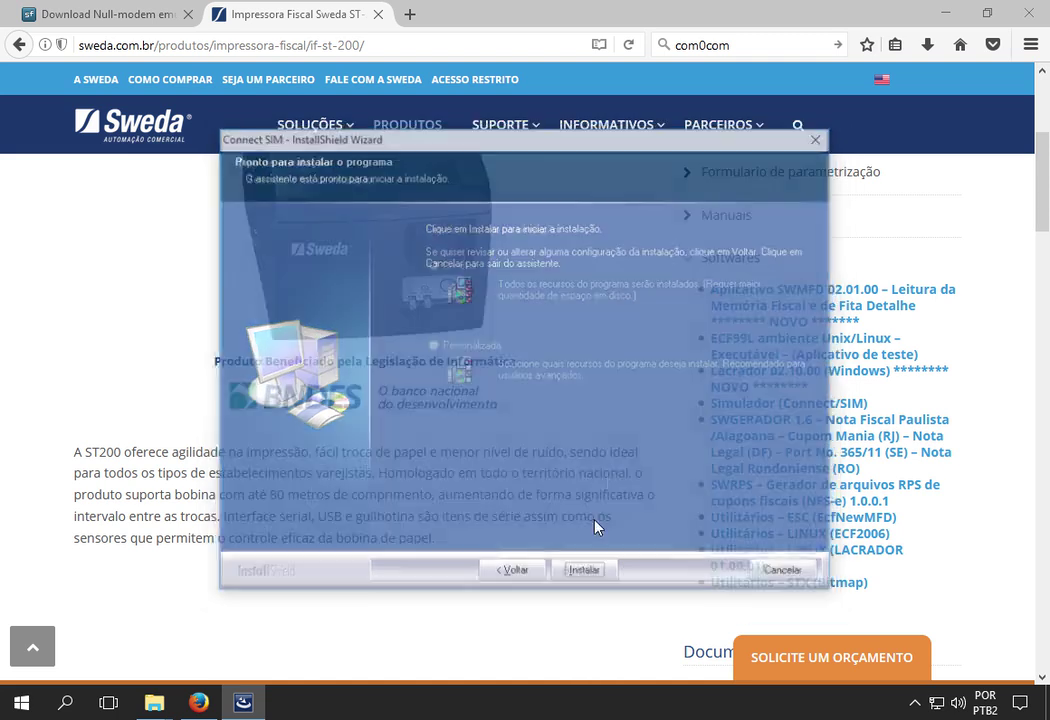
pyautogui.click(589, 575)
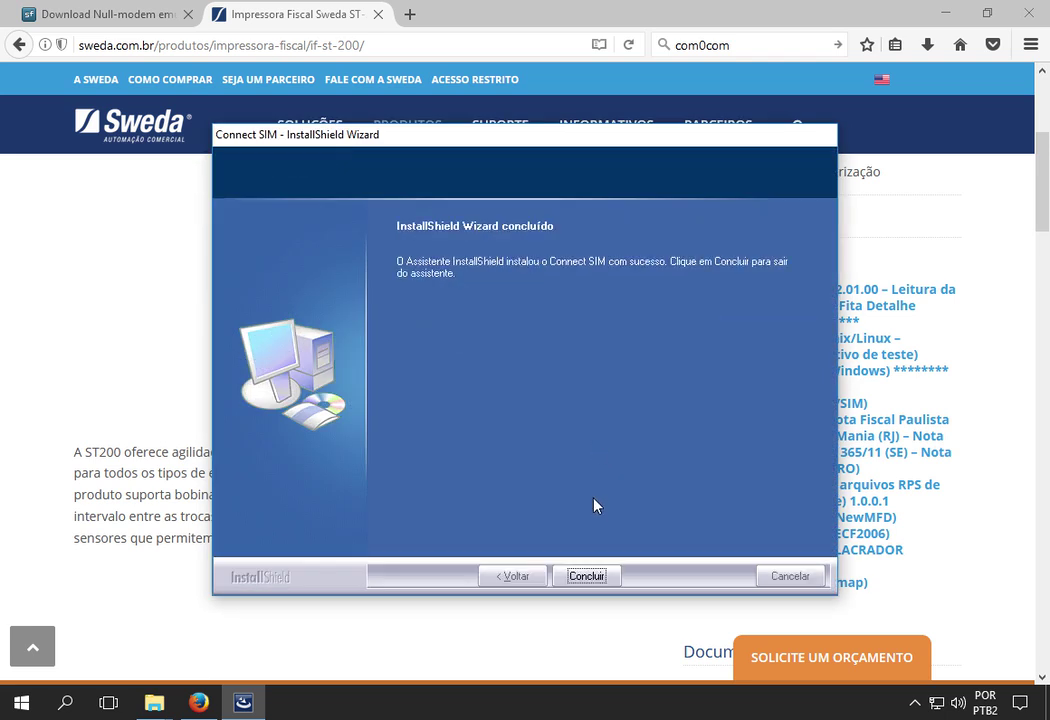
pyautogui.click(587, 577)
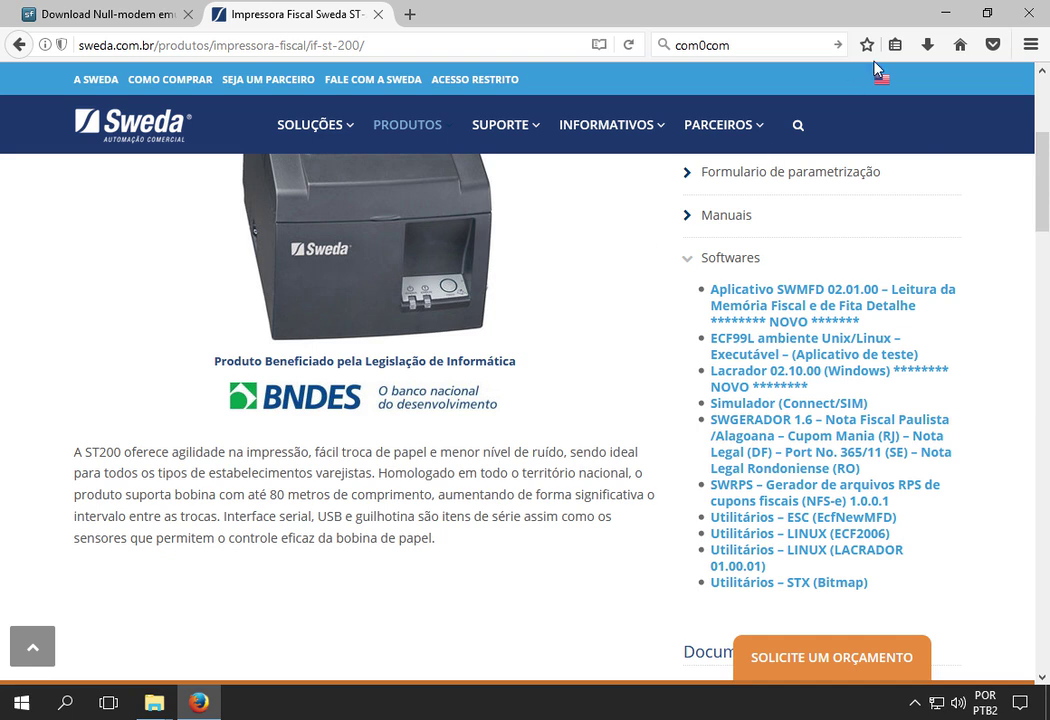
# Step: Minimize the open browser and file windows and launch Connect SIM from the desktop
pyautogui.click(946, 14)
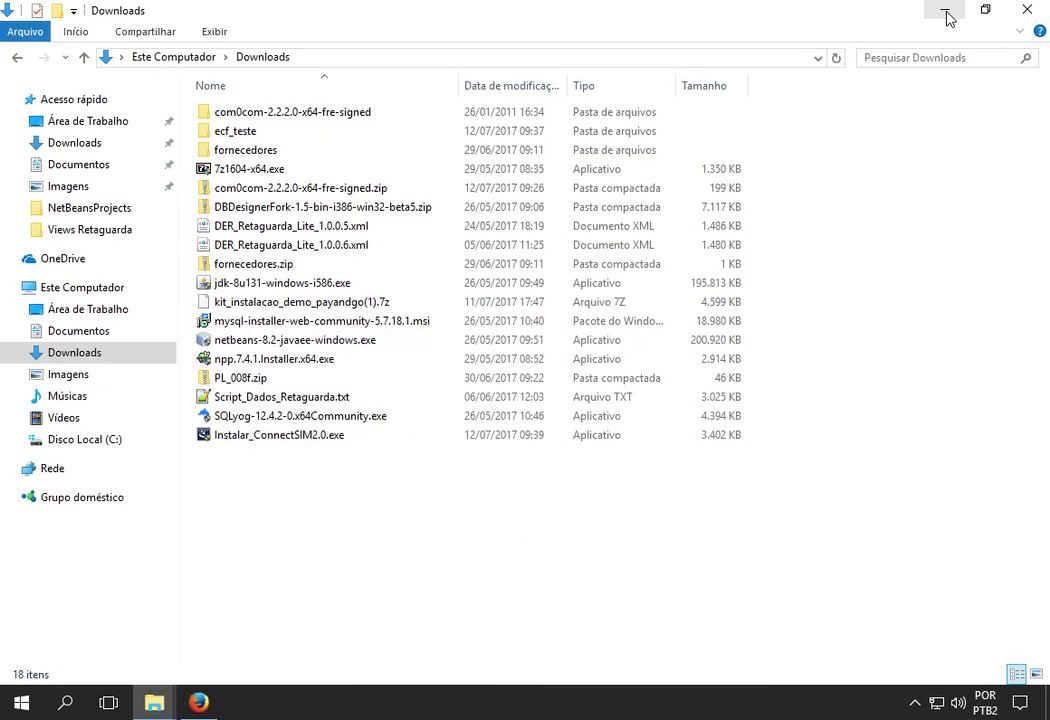
pyautogui.click(946, 14)
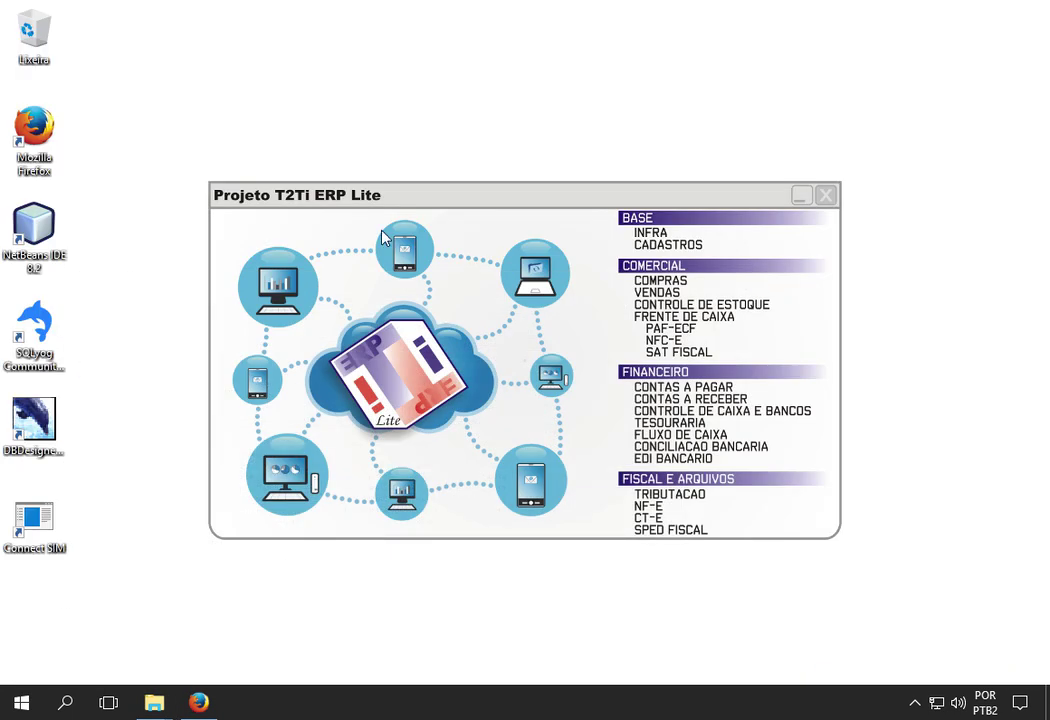
pyautogui.click(30, 515)
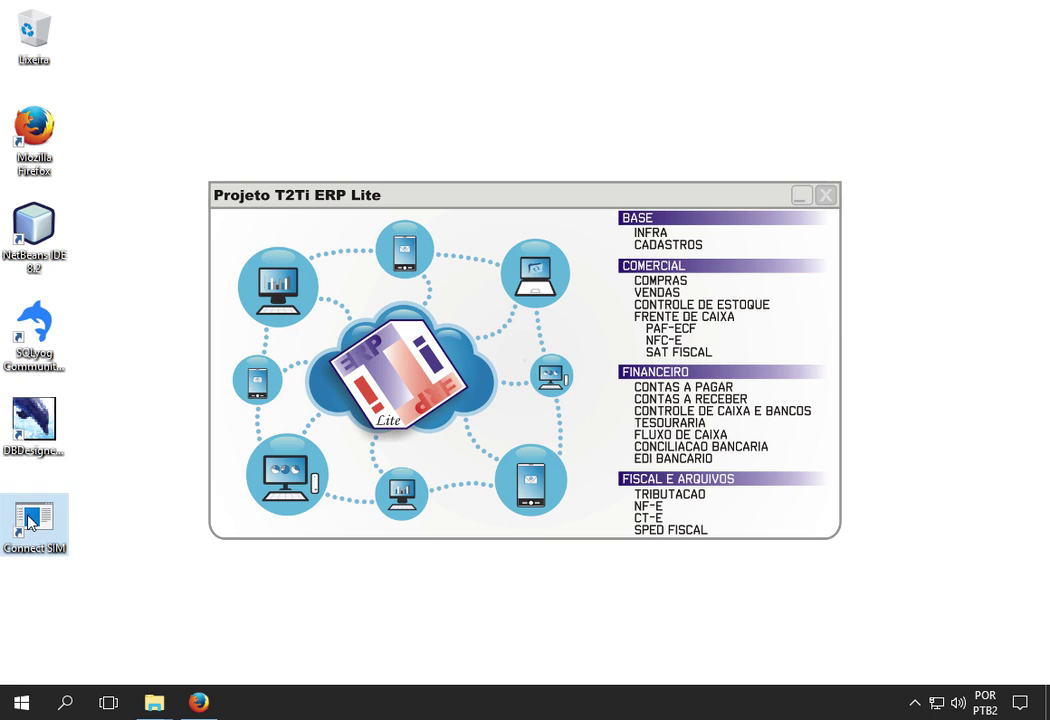
pyautogui.doubleClick(40, 540)
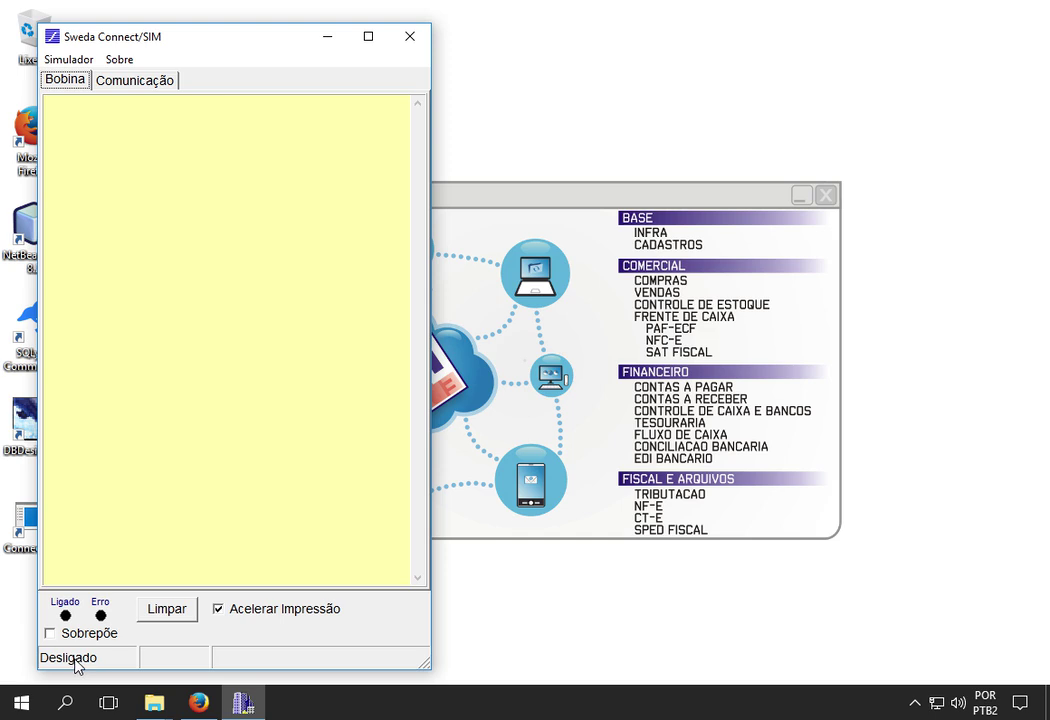
# Step: Try to switch on the simulator with its preset communication port
pyautogui.click(60, 62)
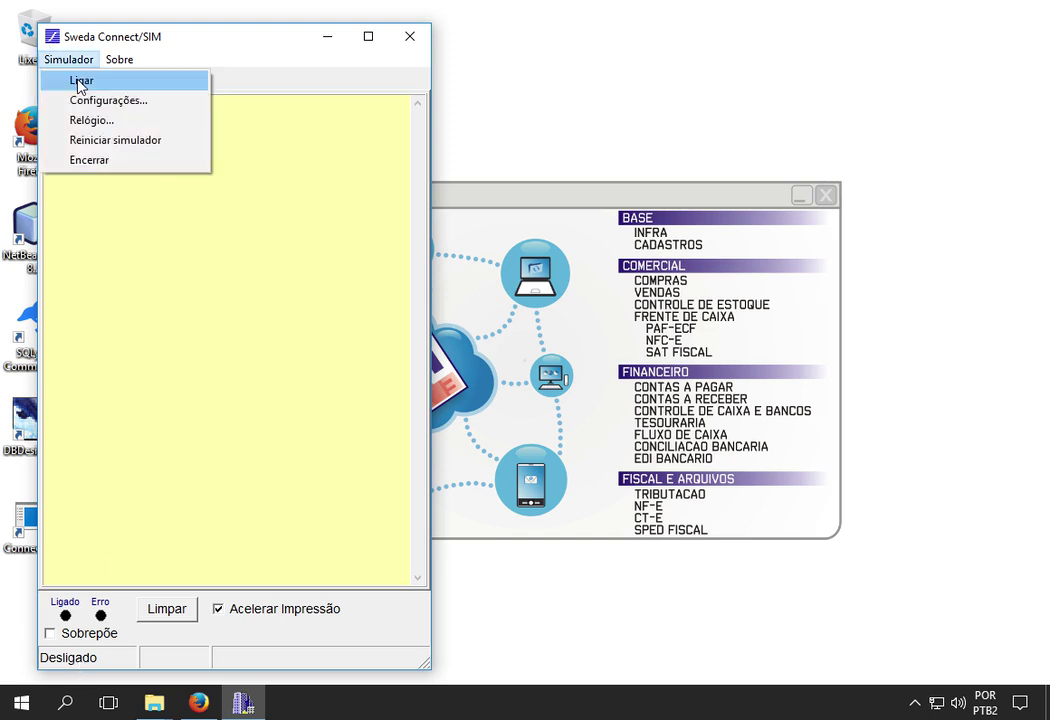
pyautogui.click(70, 80)
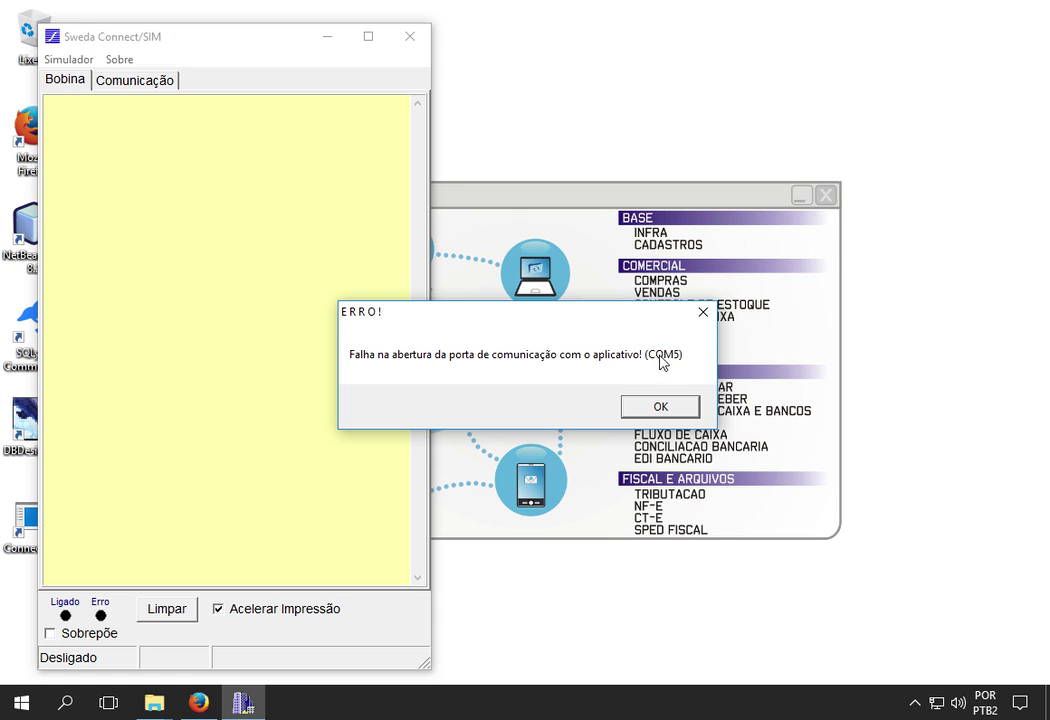
pyautogui.click(658, 405)
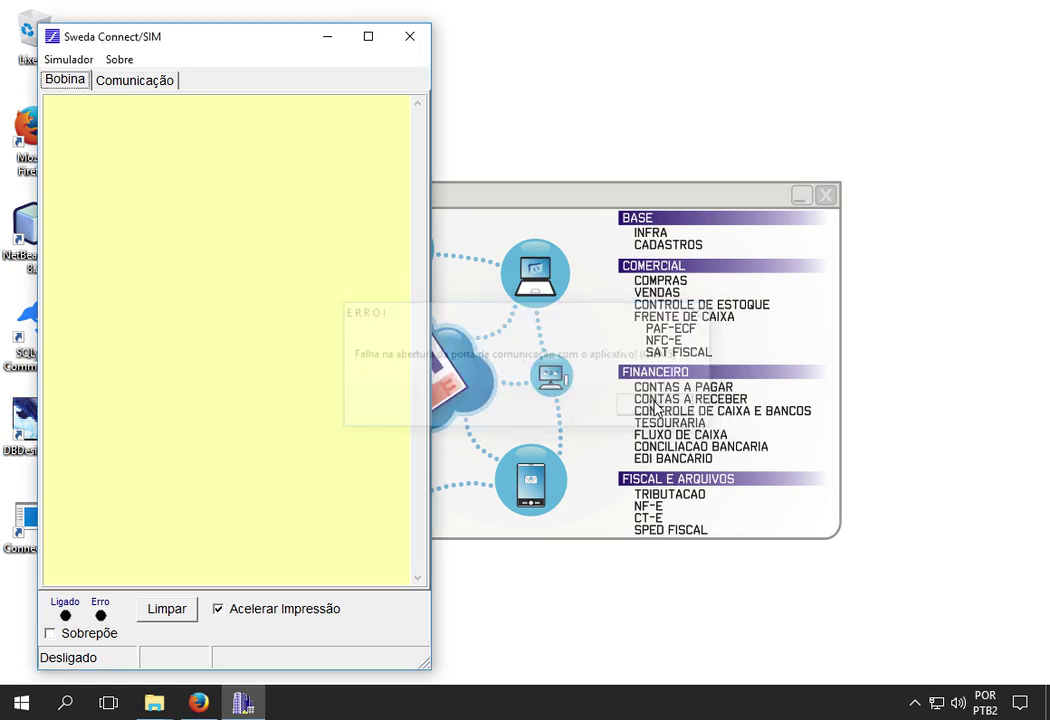
# Step: Set the simulator's application port to COM2 in its configuration and switch the simulator on
pyautogui.click(81, 62)
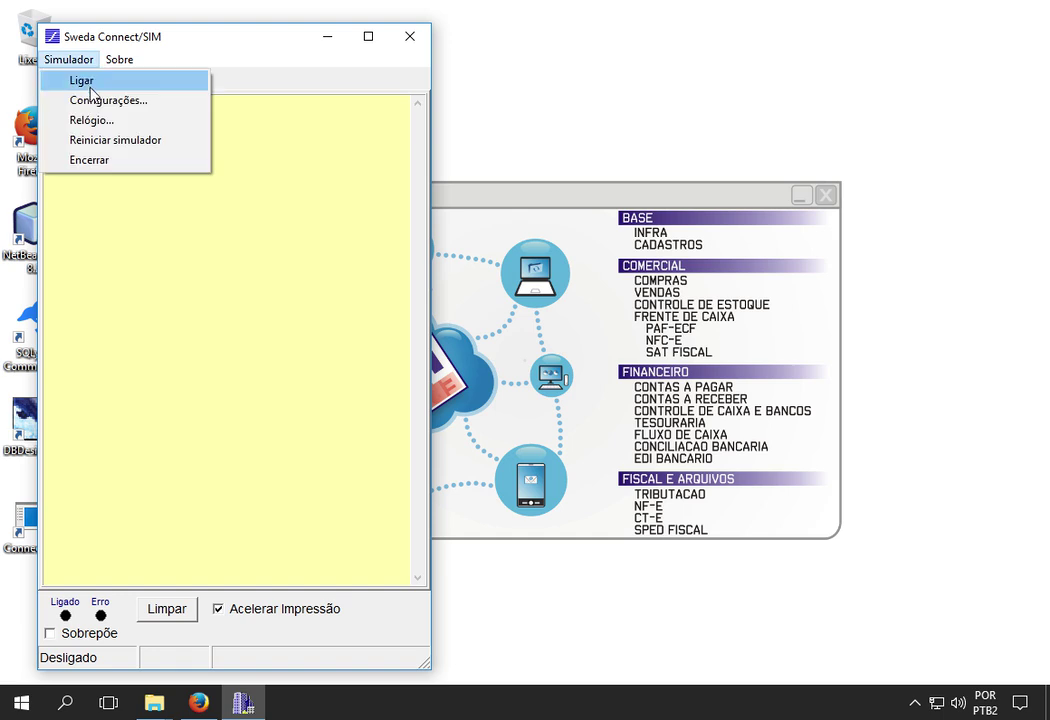
pyautogui.click(93, 100)
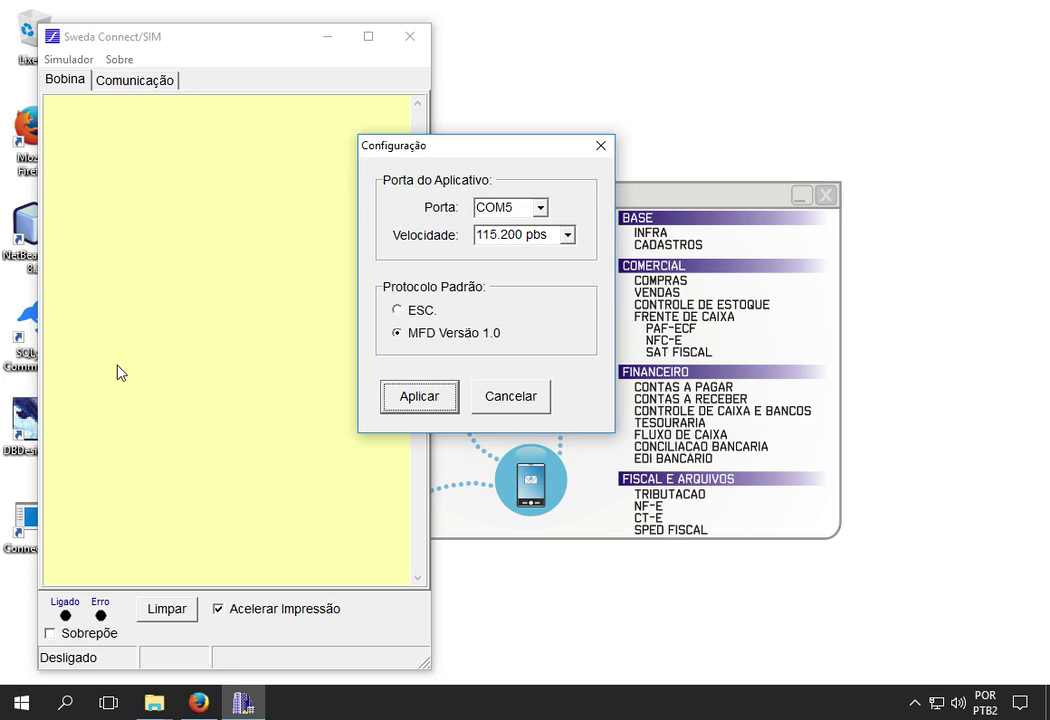
pyautogui.click(545, 212)
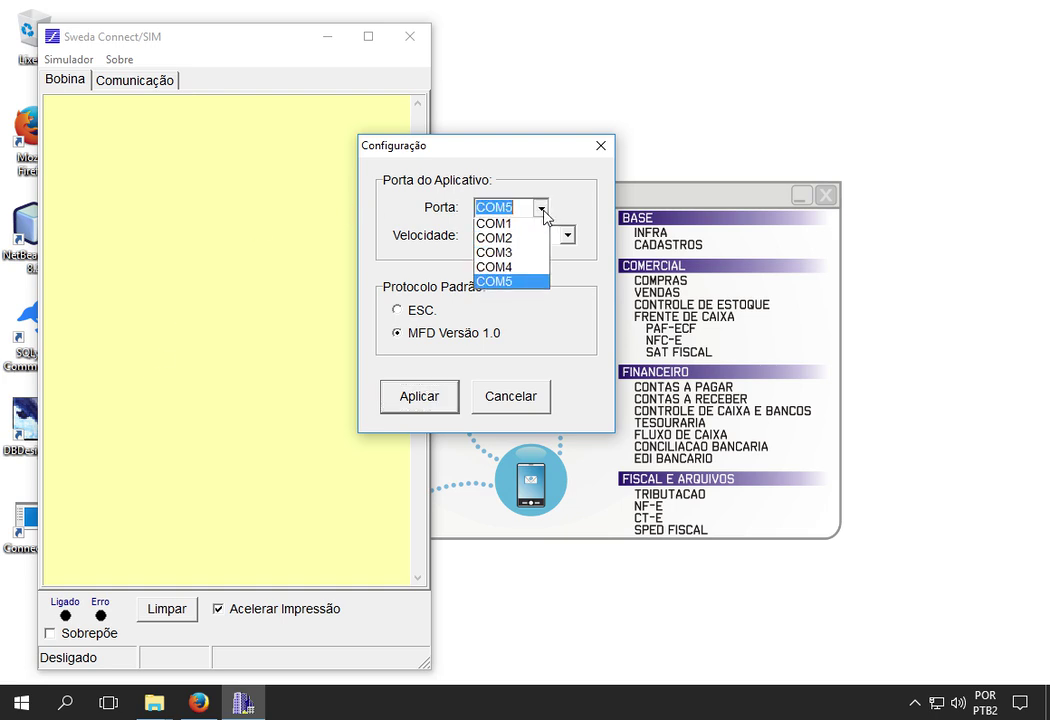
pyautogui.click(515, 242)
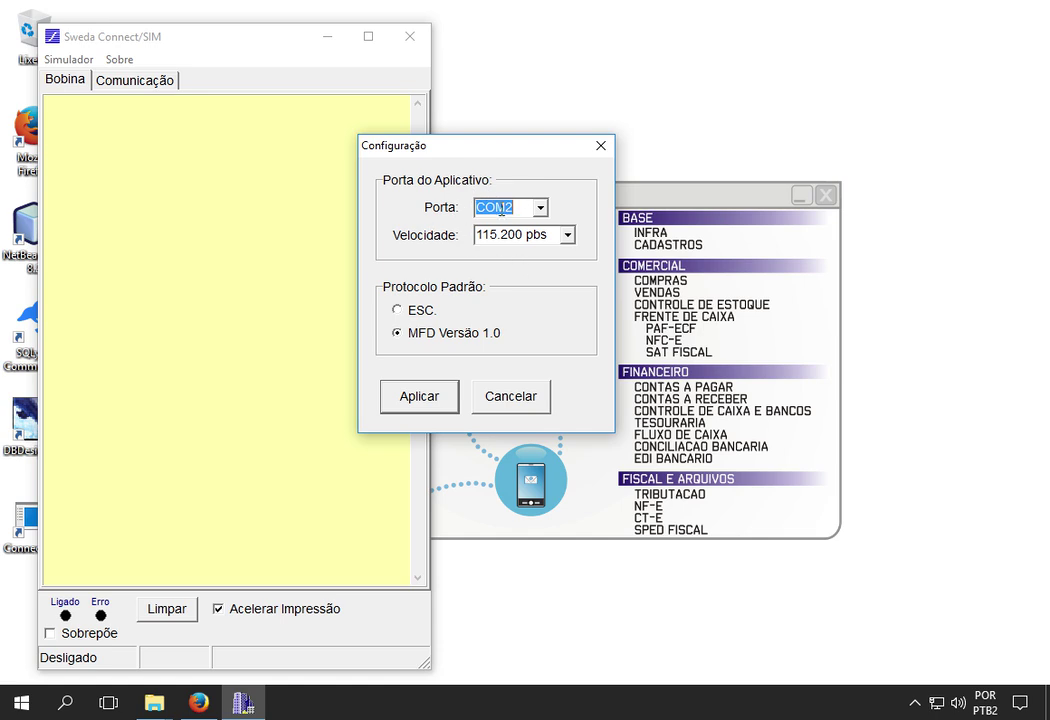
pyautogui.click(429, 397)
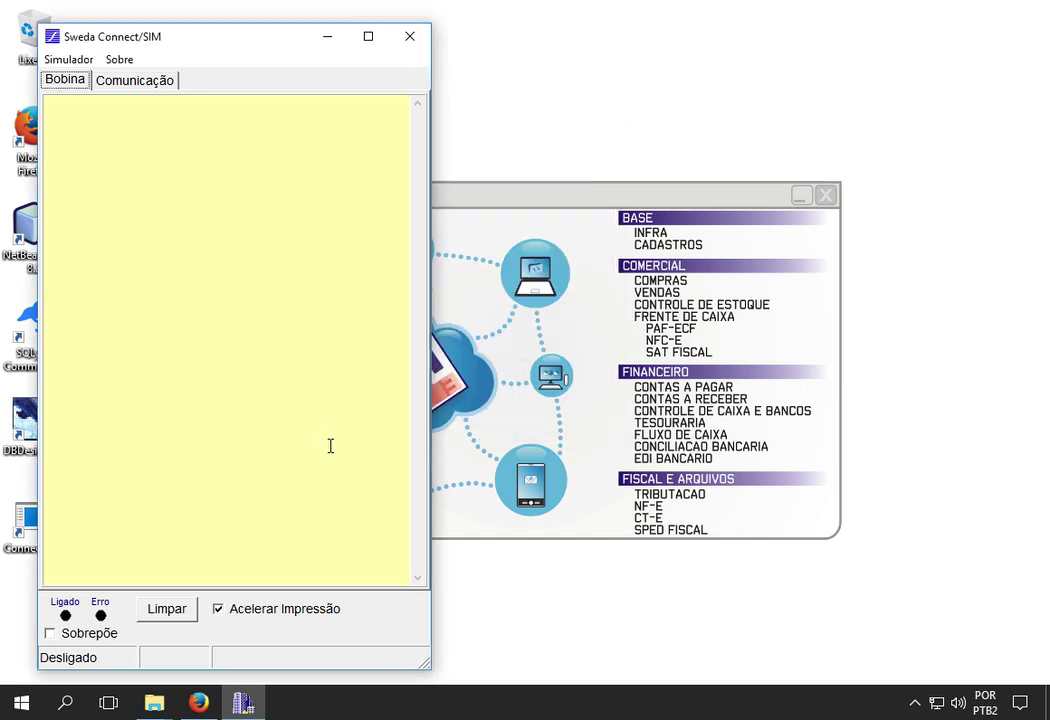
pyautogui.click(70, 60)
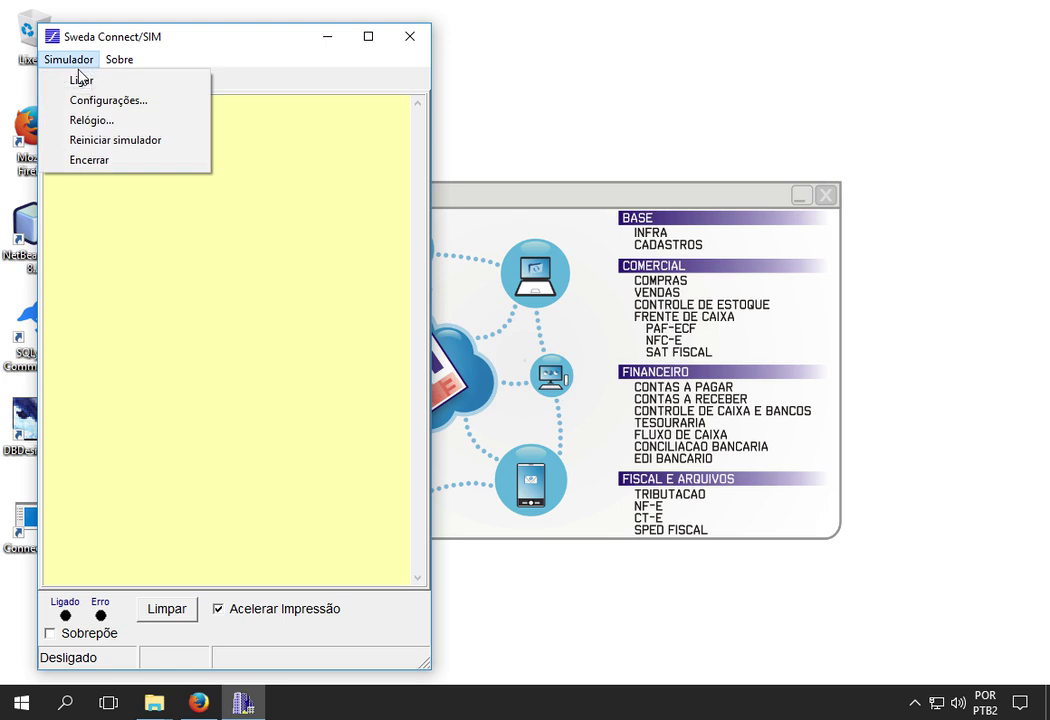
pyautogui.click(82, 81)
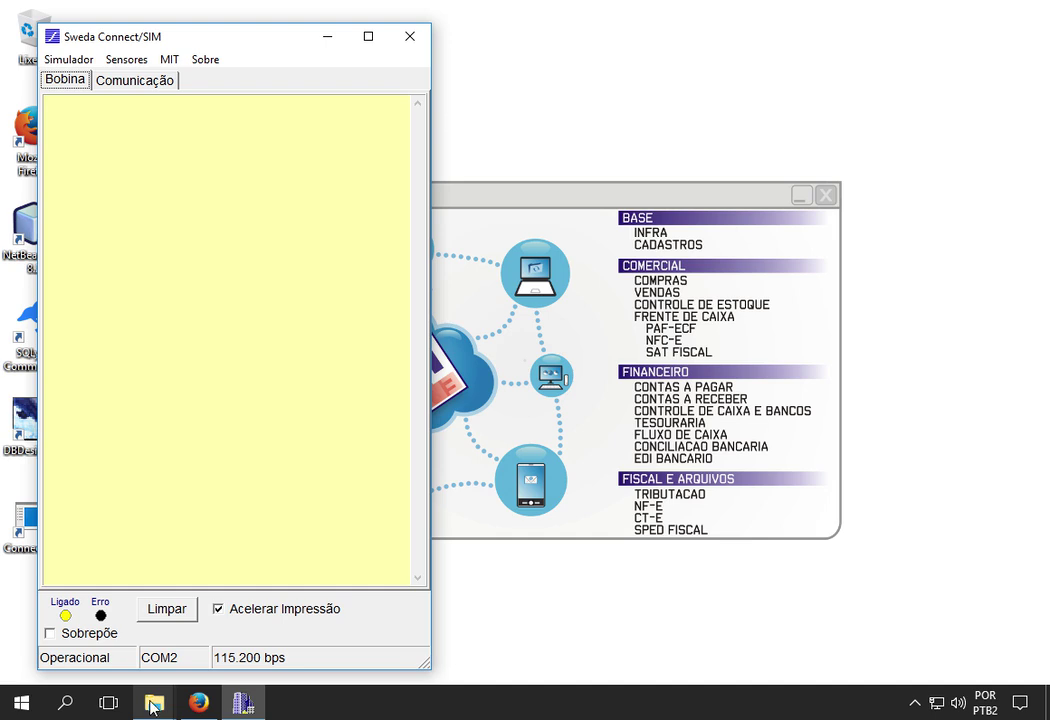
# Step: Launch ECFTeste.exe from the ecf_teste folder in Downloads and place its window beside the simulator with the file window minimized
pyautogui.moveTo(153, 706)
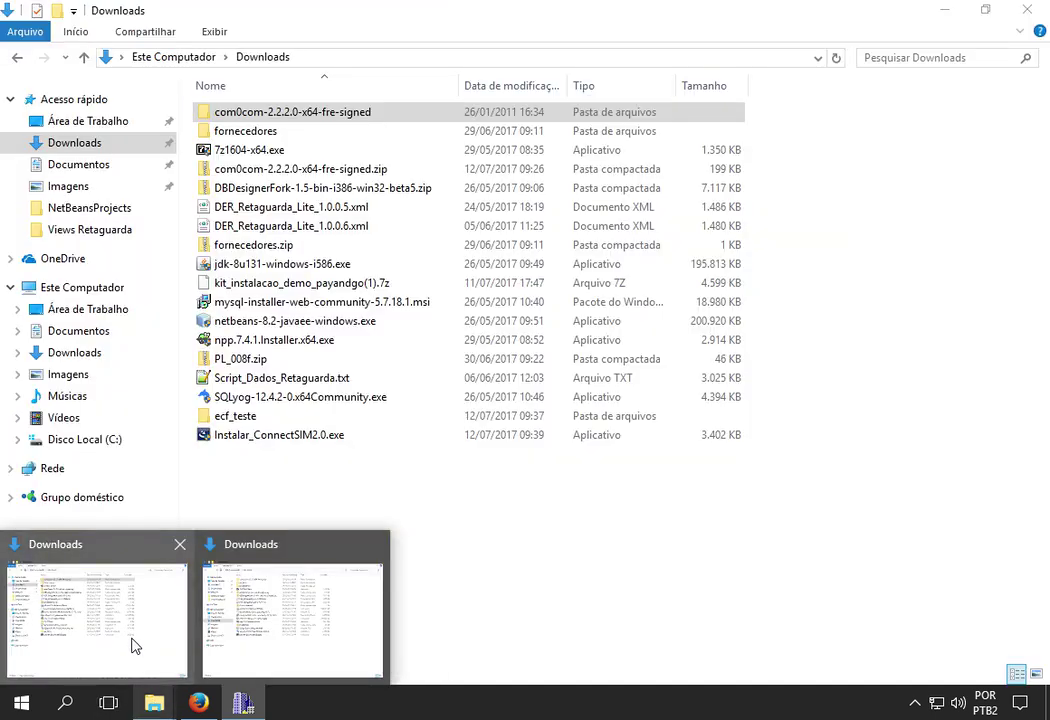
pyautogui.click(133, 645)
pyautogui.doubleClick(218, 424)
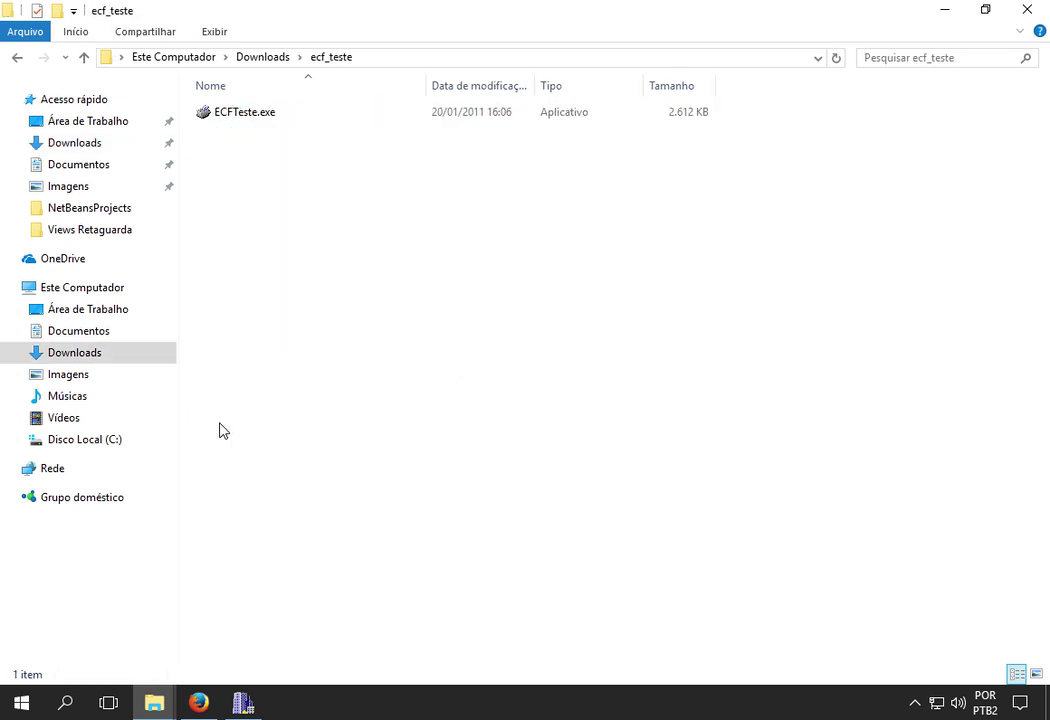
pyautogui.click(238, 118)
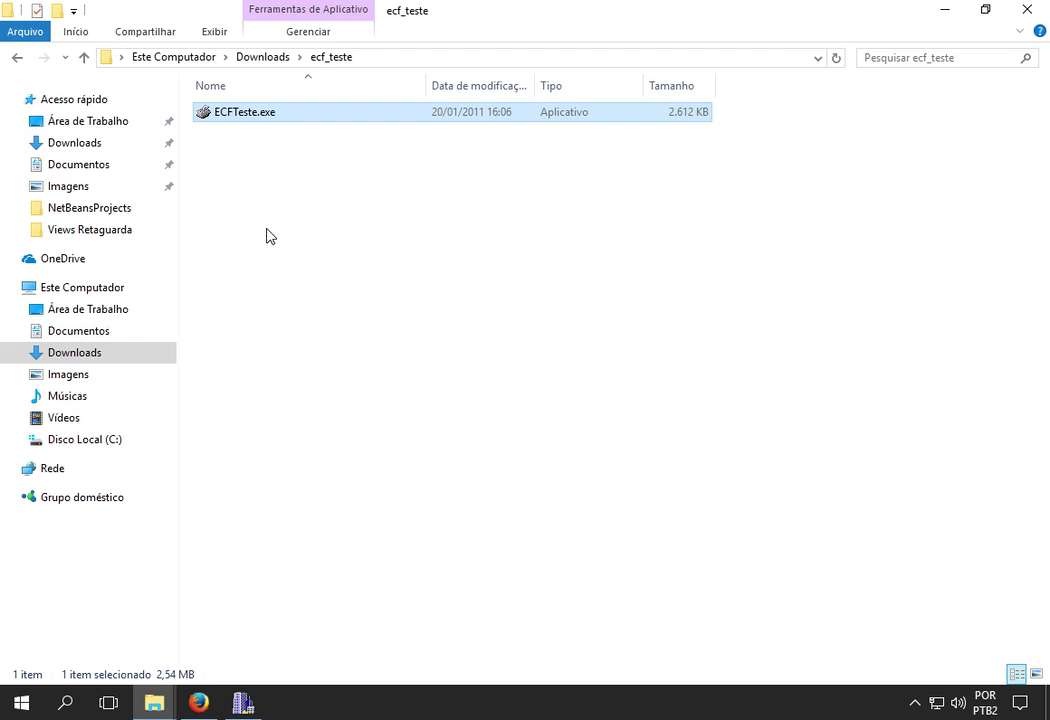
pyautogui.doubleClick(247, 115)
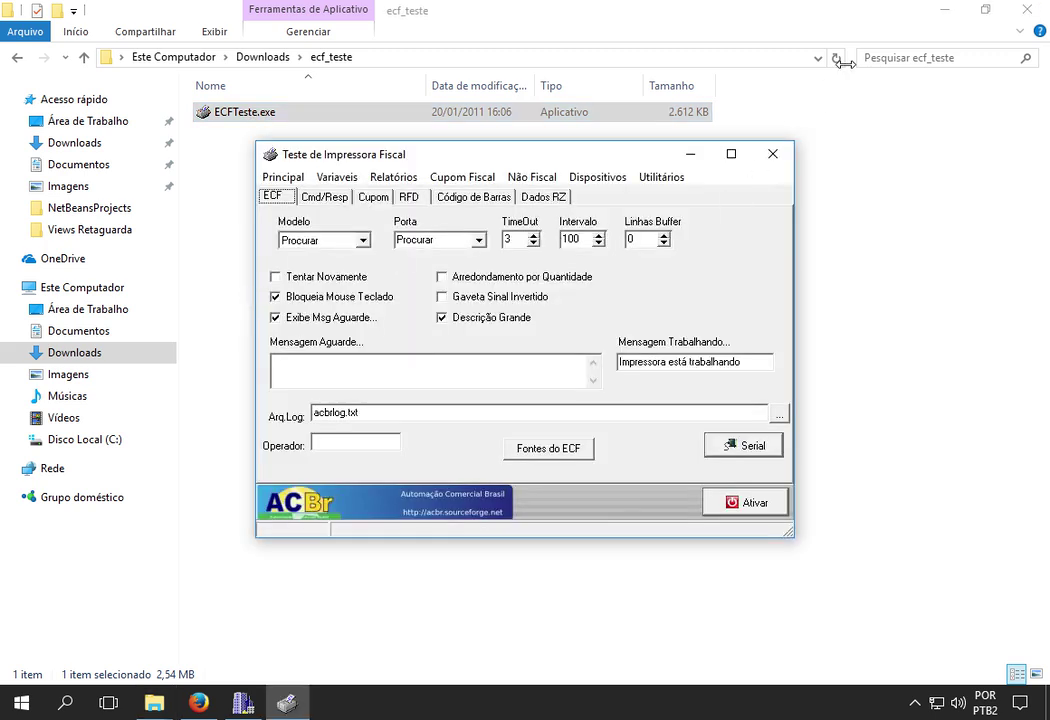
pyautogui.click(942, 11)
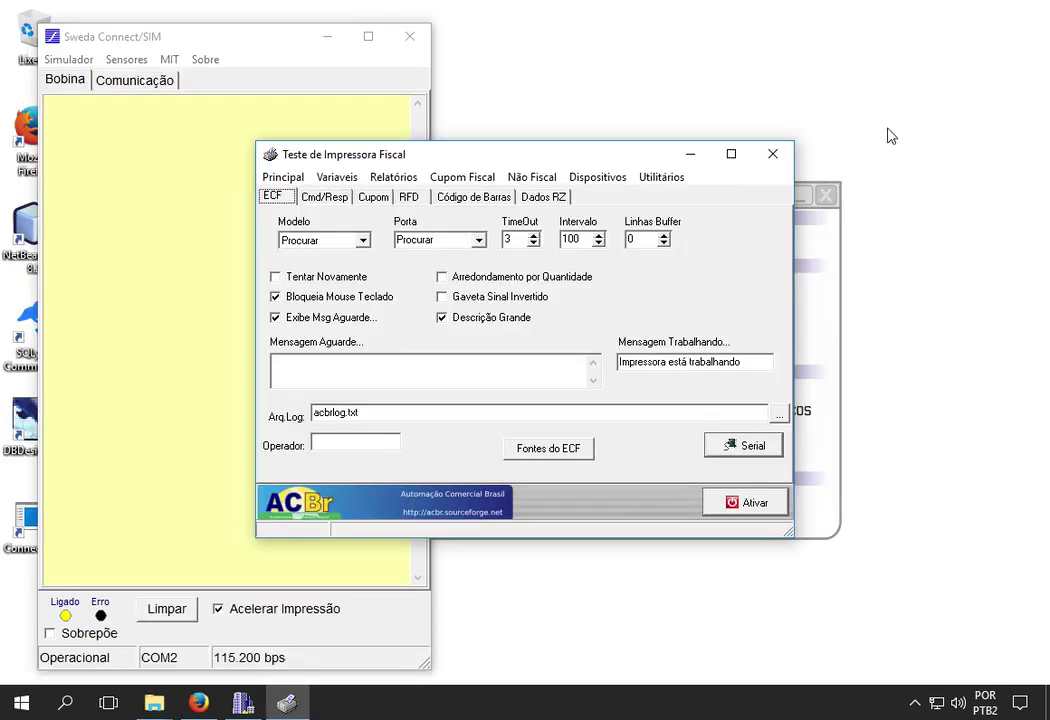
pyautogui.moveTo(544, 157); pyautogui.dragTo(686, 101)
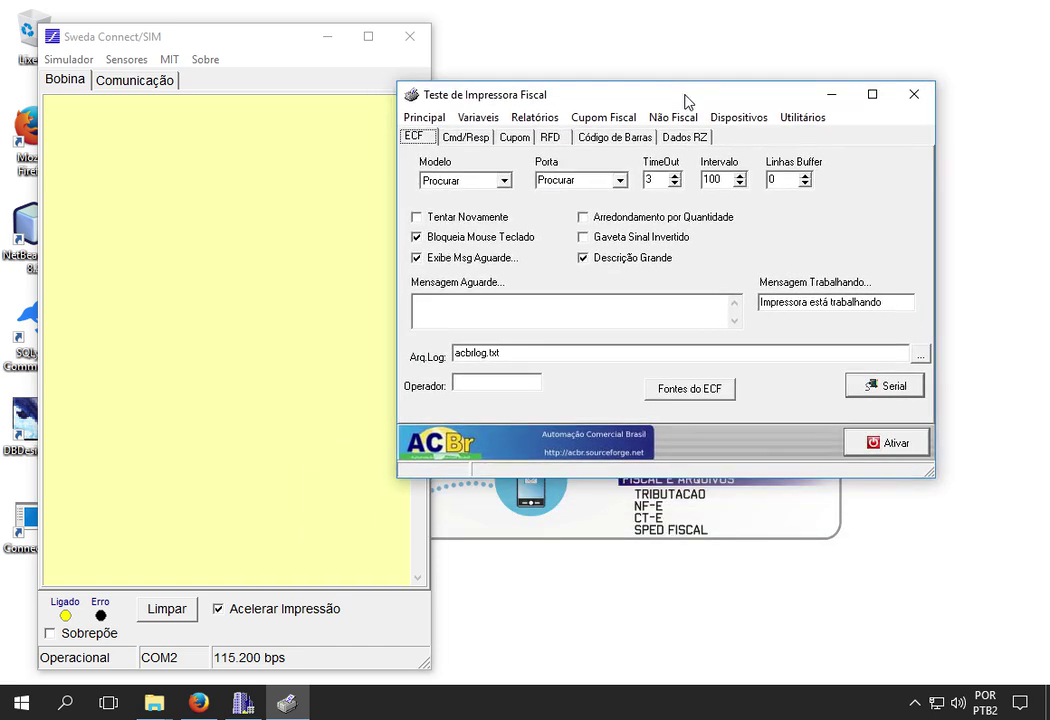
# Step: Set the fiscal printer model to ecfSweda and the port to COM3, and activate the printer connection
pyautogui.click(505, 181)
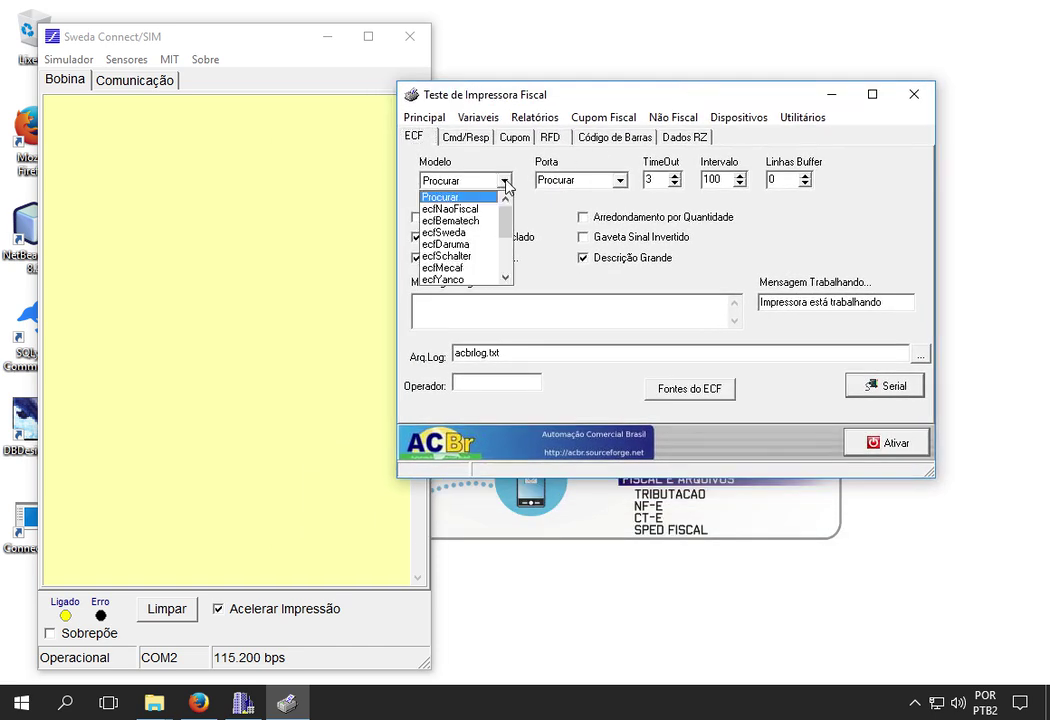
pyautogui.click(446, 234)
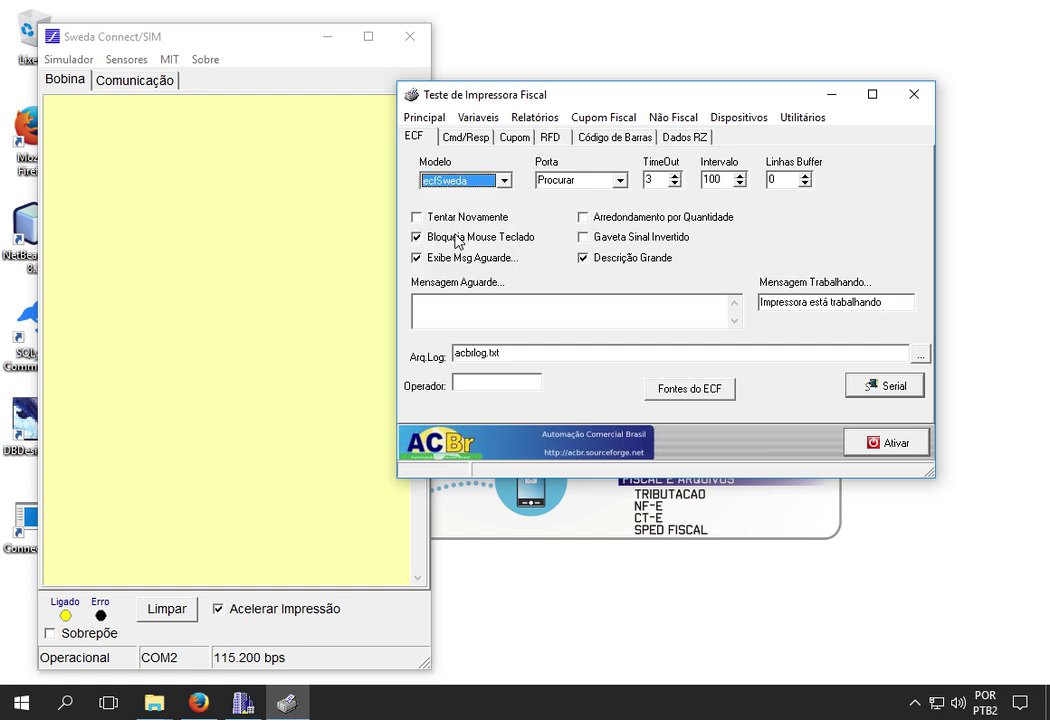
pyautogui.click(619, 181)
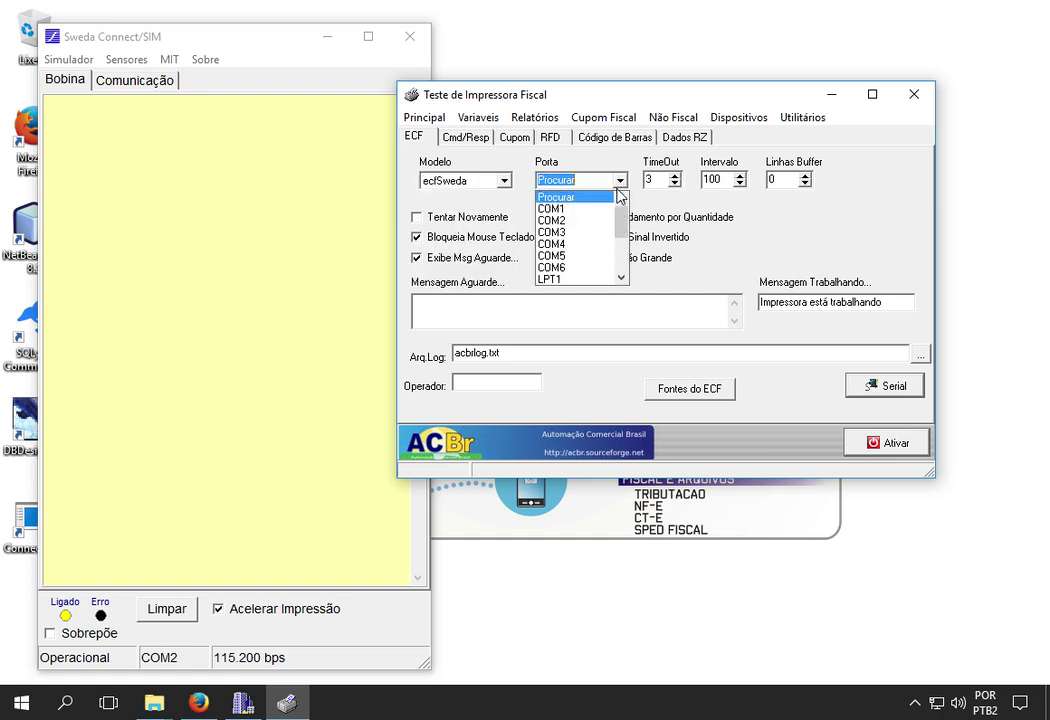
pyautogui.click(571, 233)
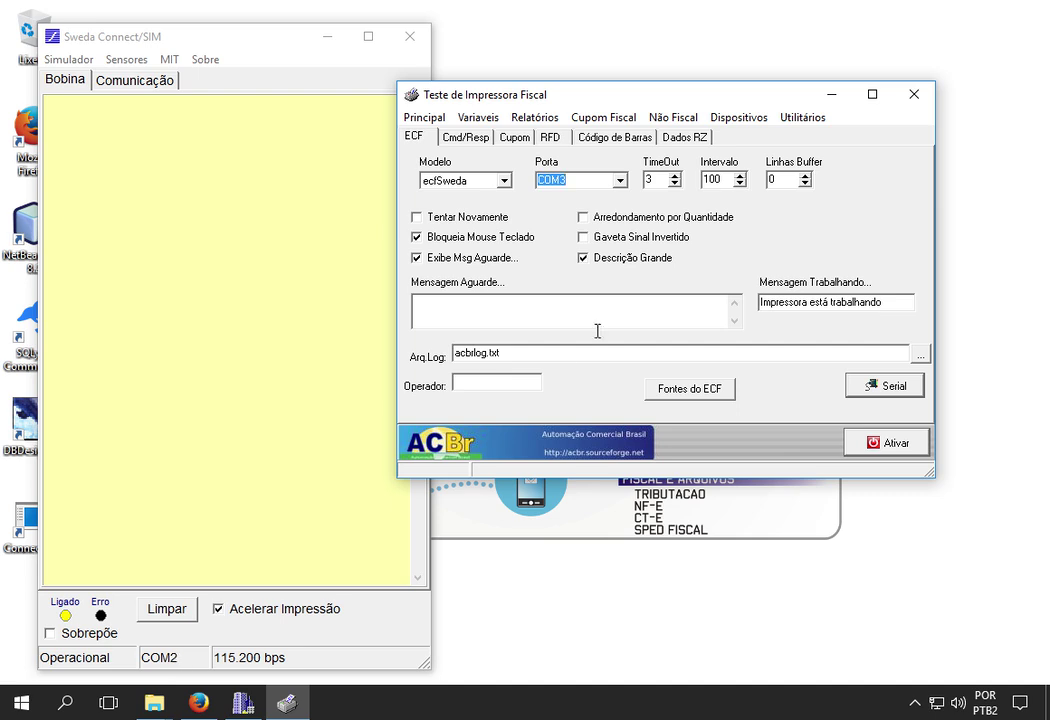
pyautogui.moveTo(730, 100); pyautogui.dragTo(781, 101)
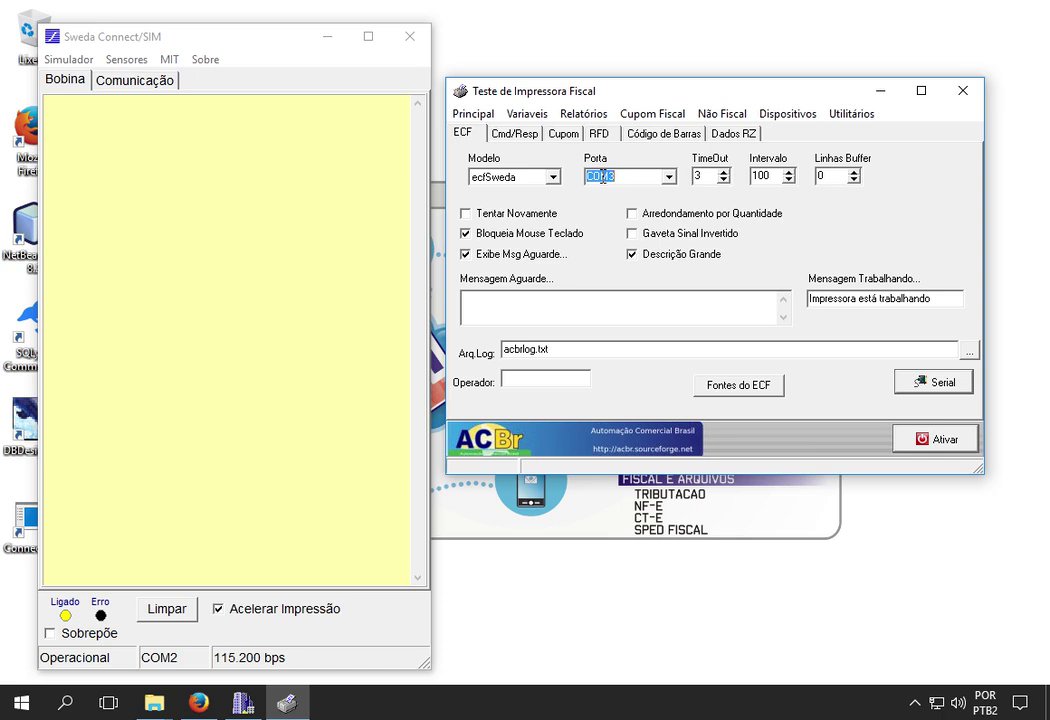
pyautogui.click(940, 440)
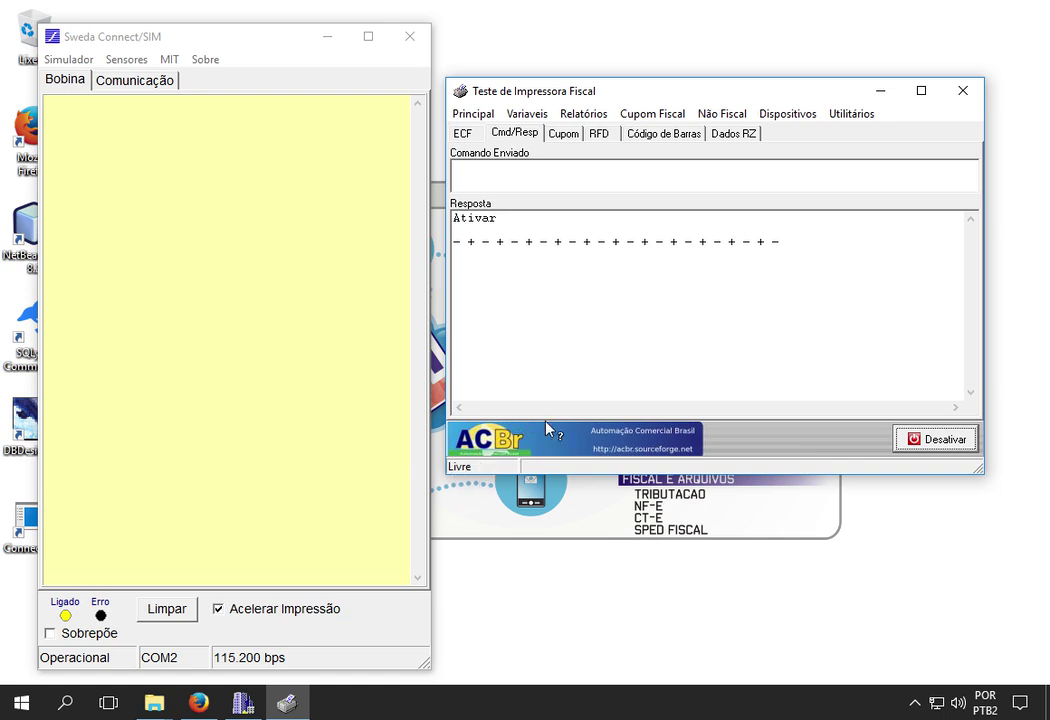
# Step: Issue a Leitura X report from the test application and review its counters and totalizers on the simulator's paper roll
pyautogui.click(586, 118)
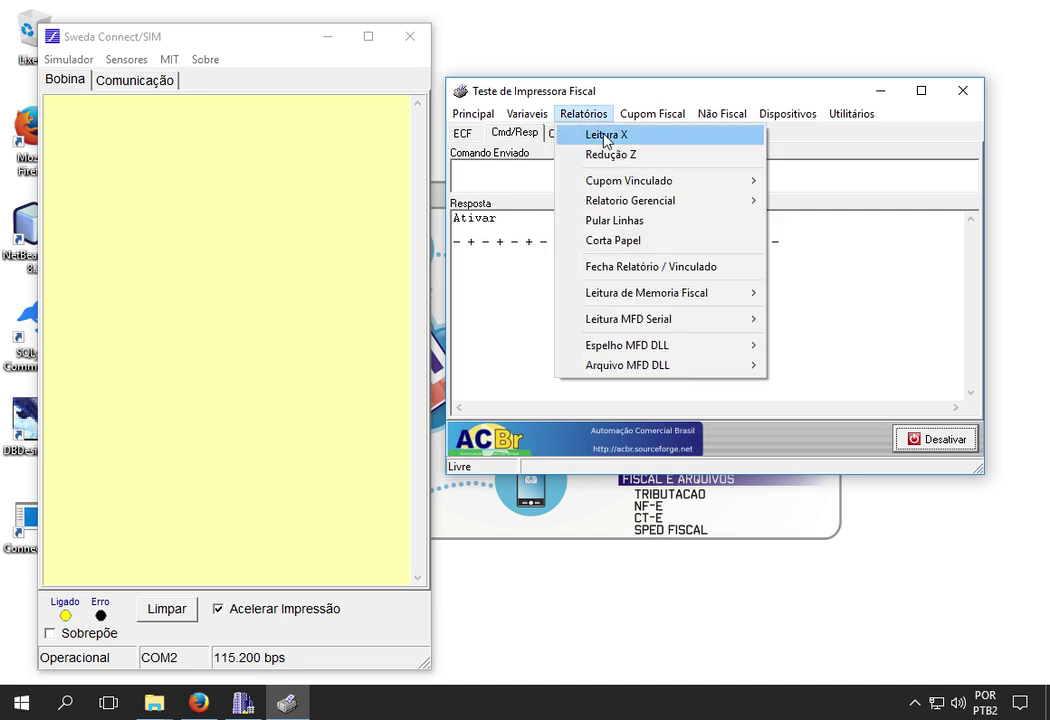
pyautogui.click(604, 136)
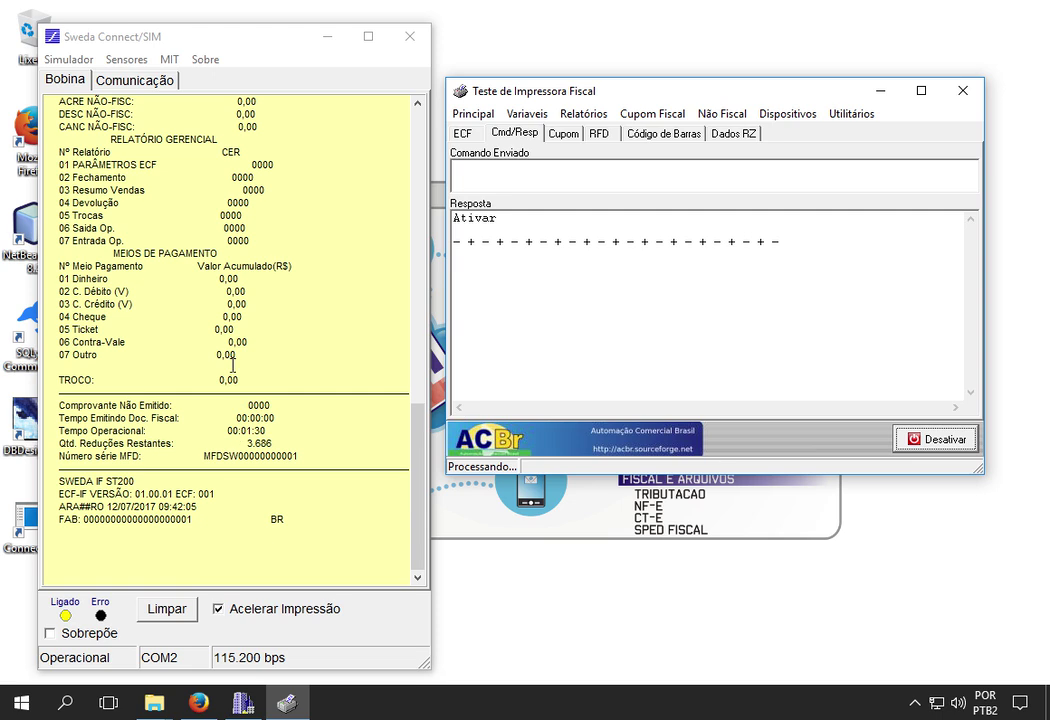
pyautogui.scroll(6, 159, 387)
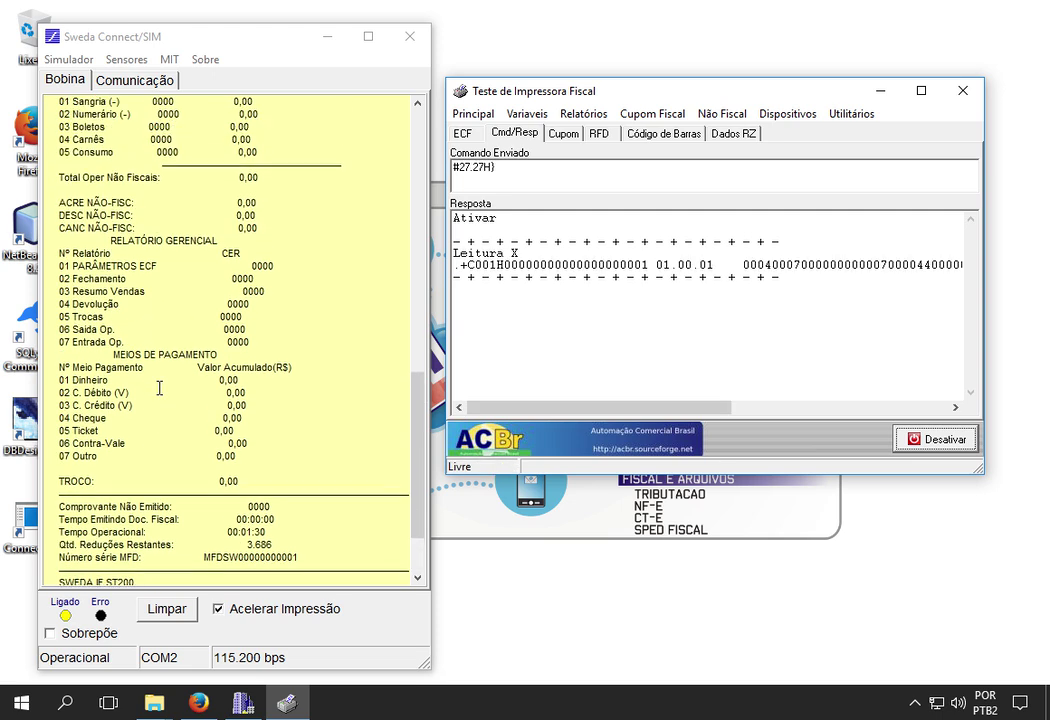
pyautogui.scroll(9, 160, 390)
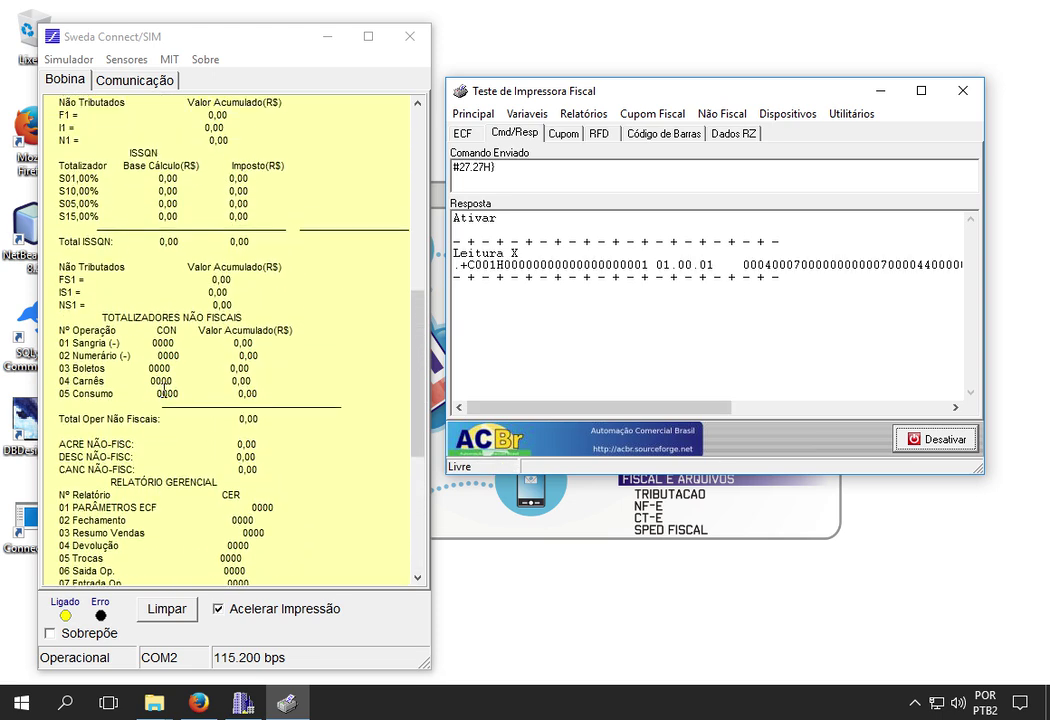
pyautogui.scroll(9, 163, 389)
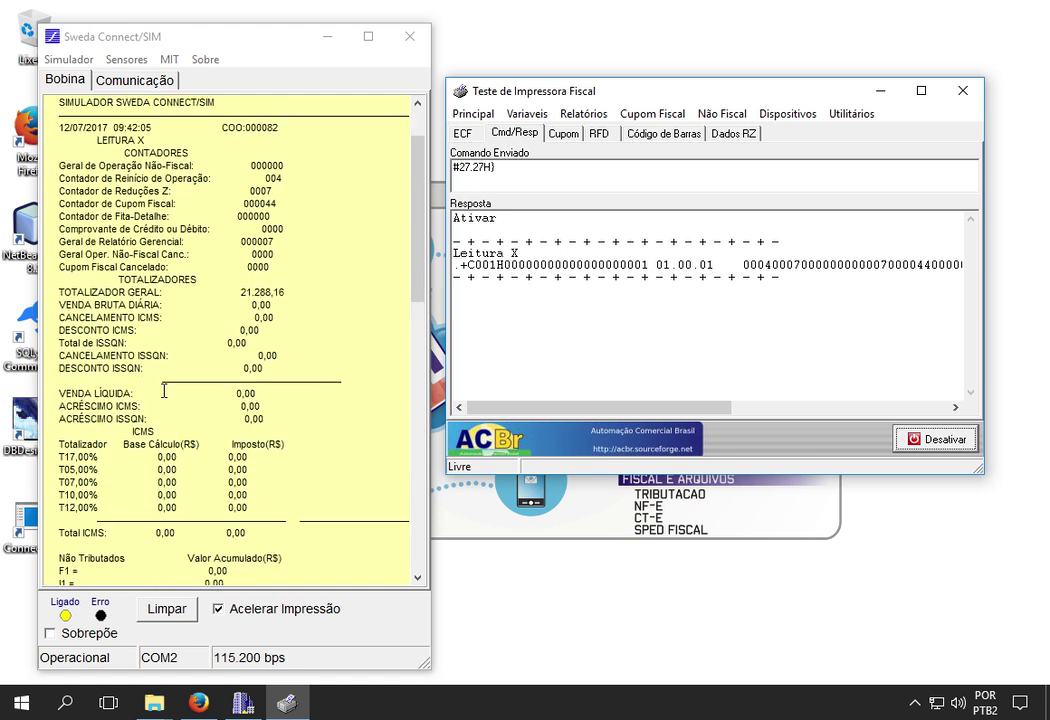
pyautogui.scroll(-10, 164, 391)
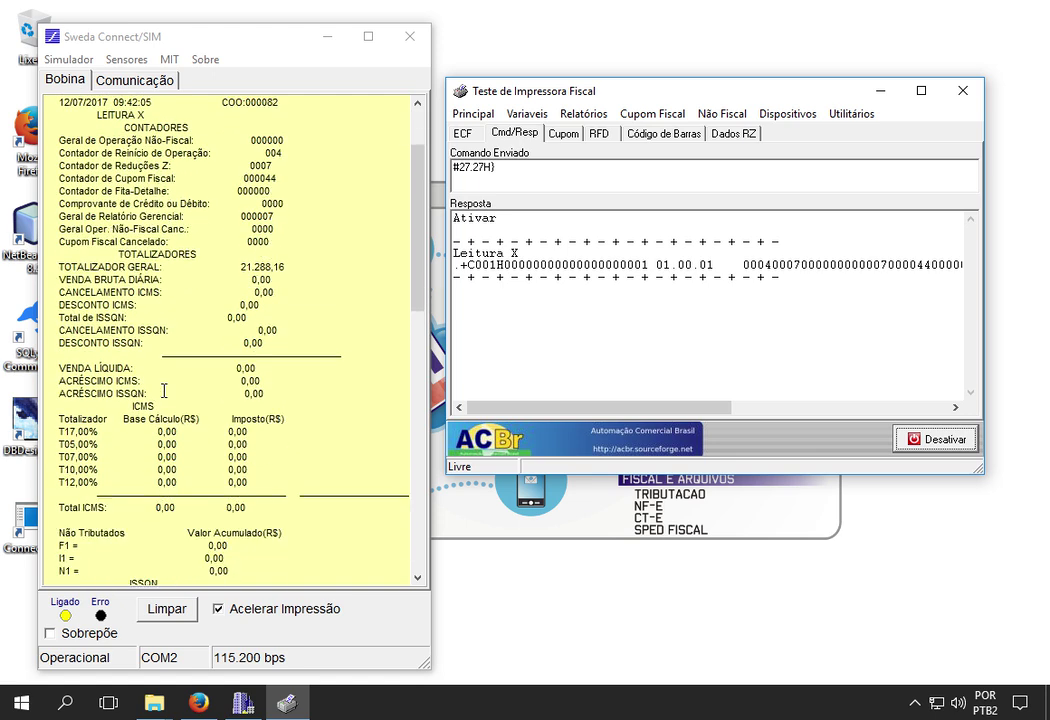
pyautogui.scroll(-5, 164, 391)
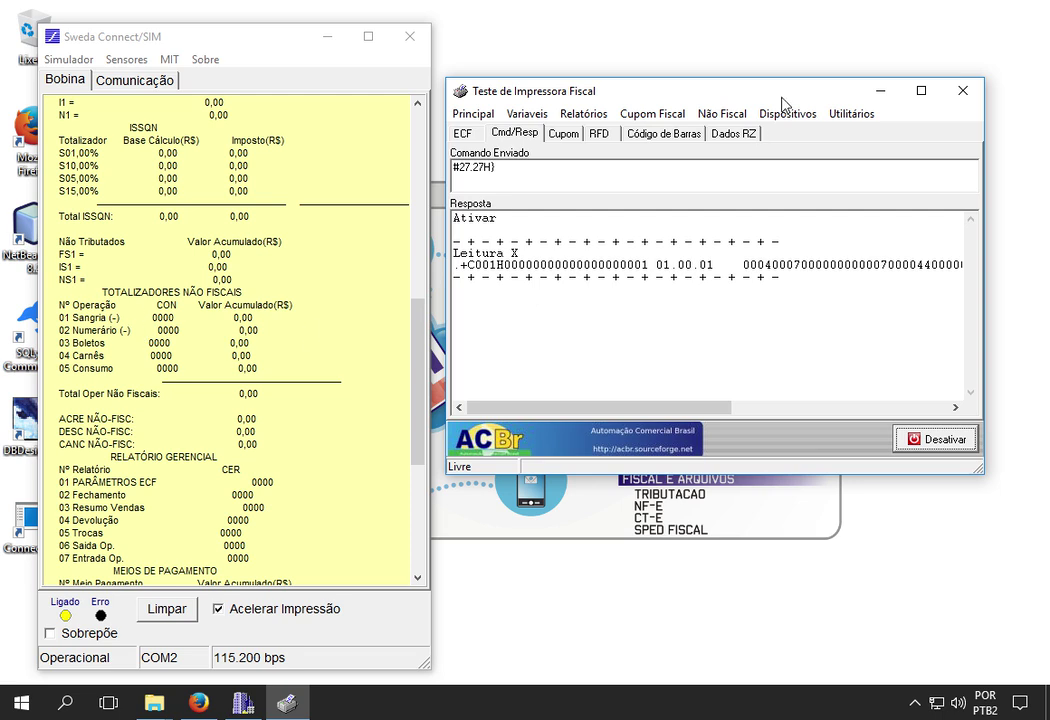
# Step: Program a new non-fiscal receipt named SUPRIMENTO with type + and confirm the irreversible operation
pyautogui.click(719, 113)
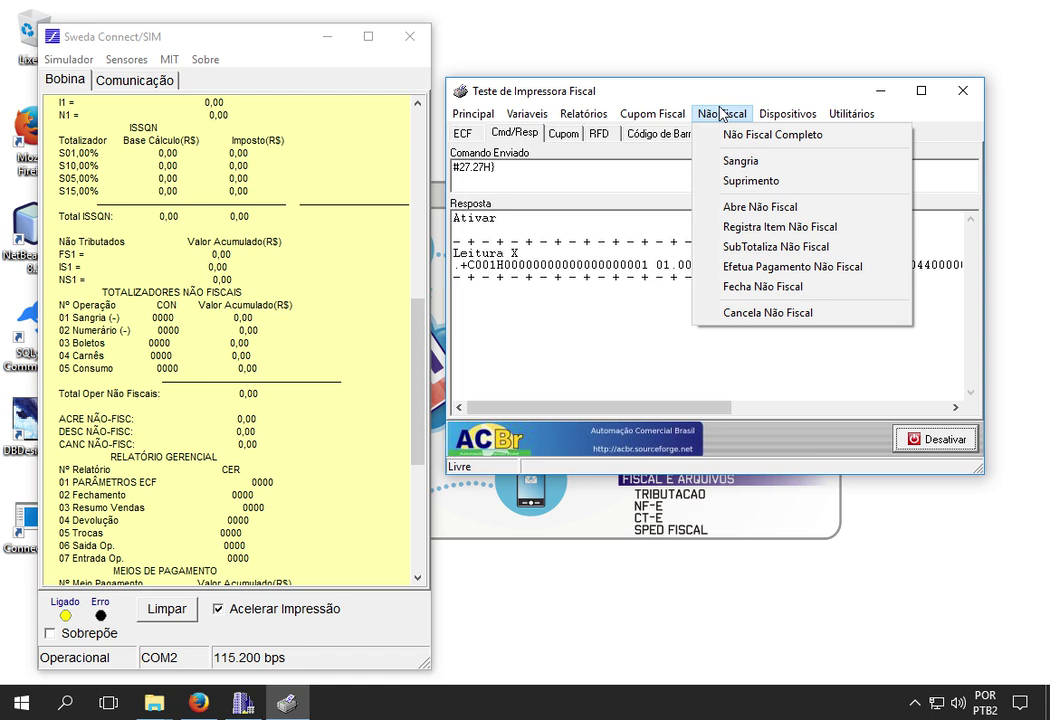
pyautogui.moveTo(770, 118)
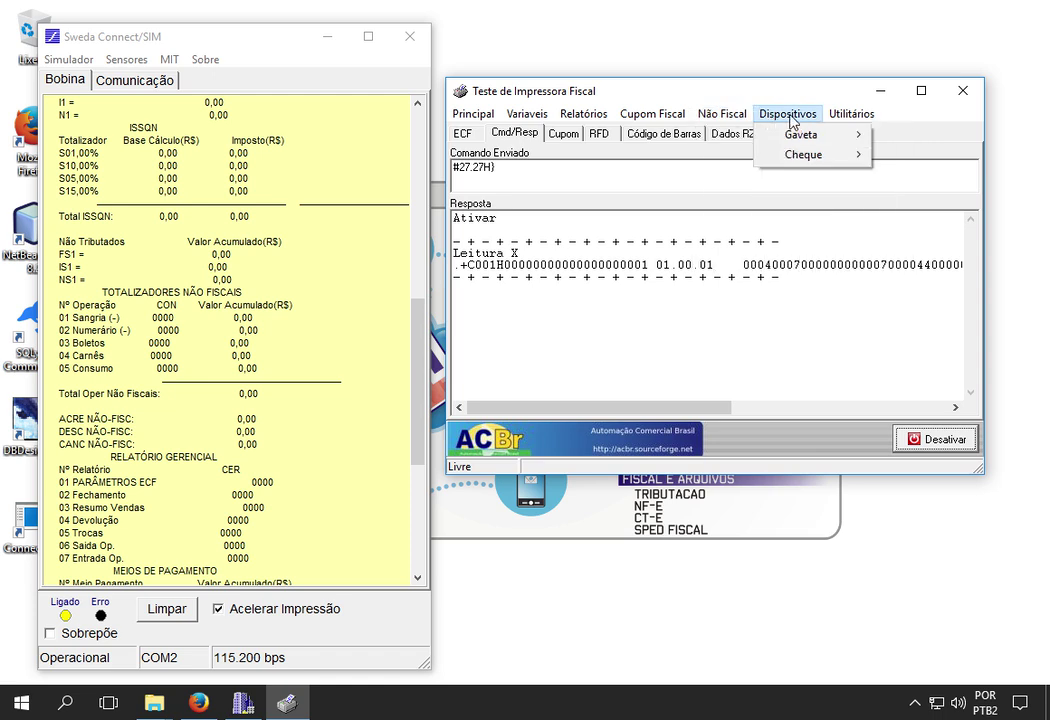
pyautogui.moveTo(722, 117)
pyautogui.moveTo(850, 118)
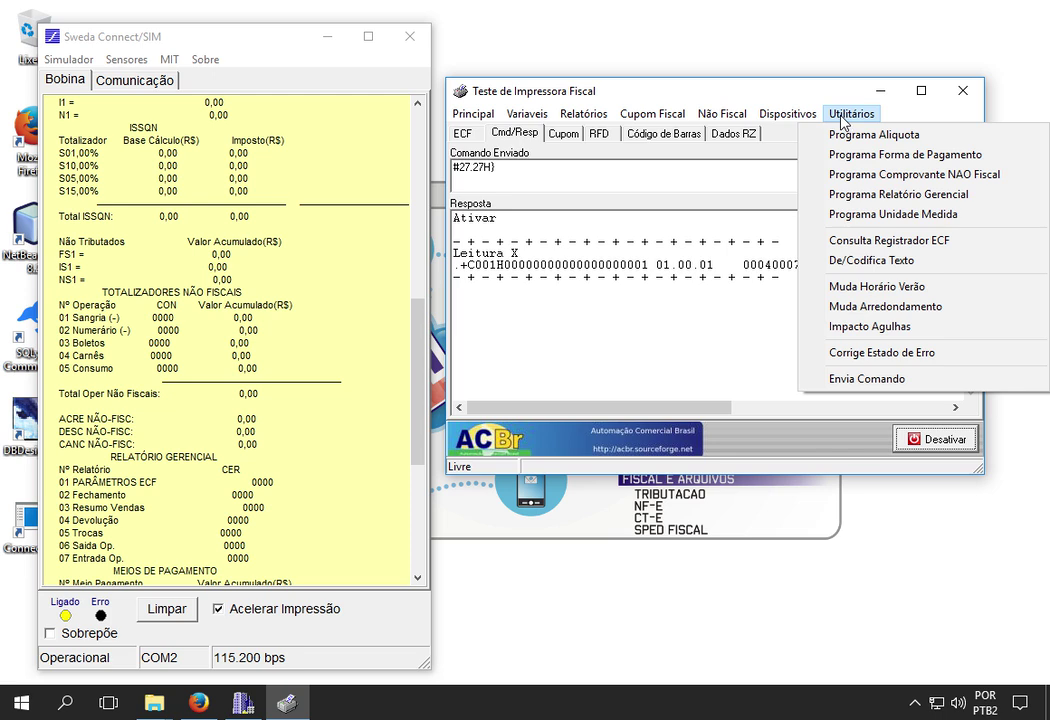
pyautogui.click(868, 178)
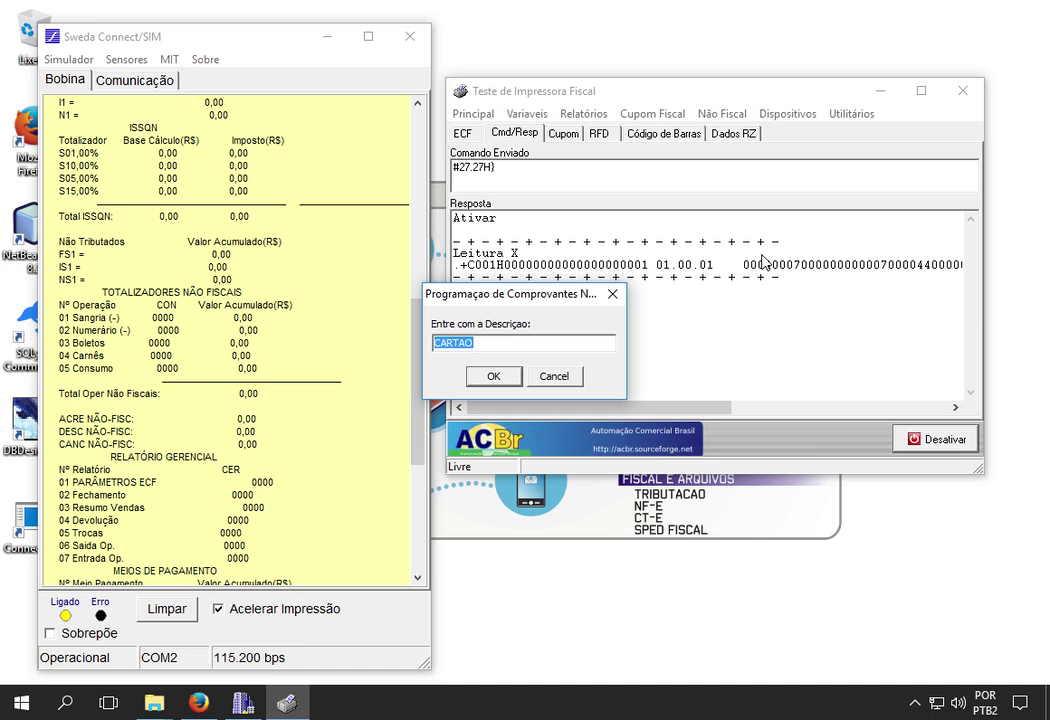
pyautogui.write('SUPRIMENTO')
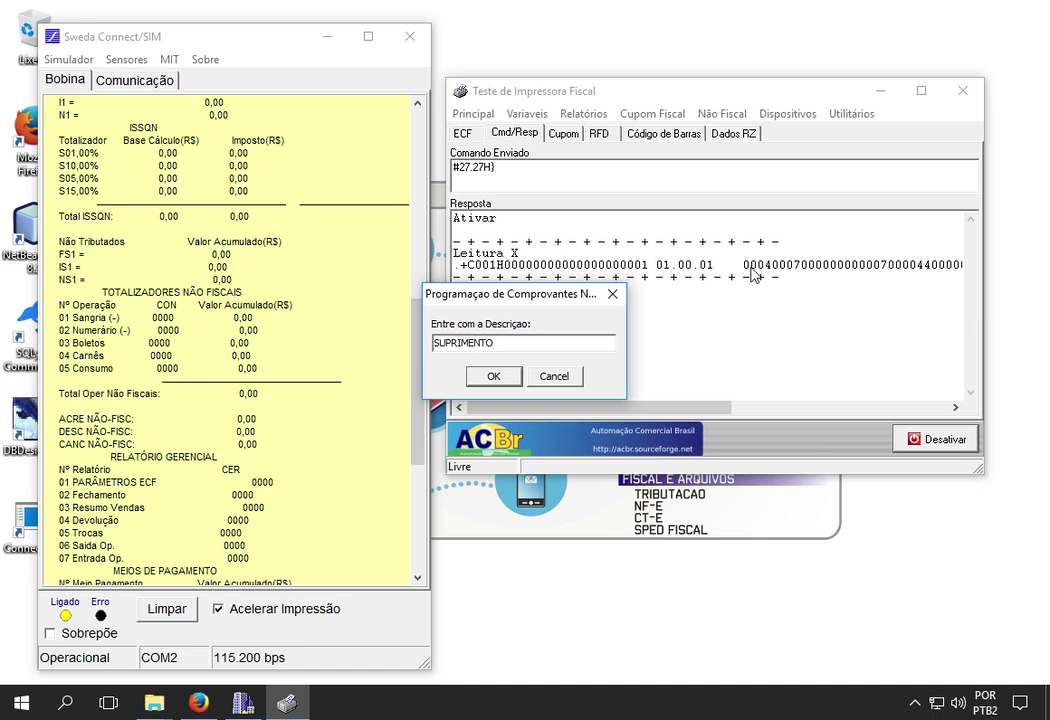
pyautogui.click(494, 376)
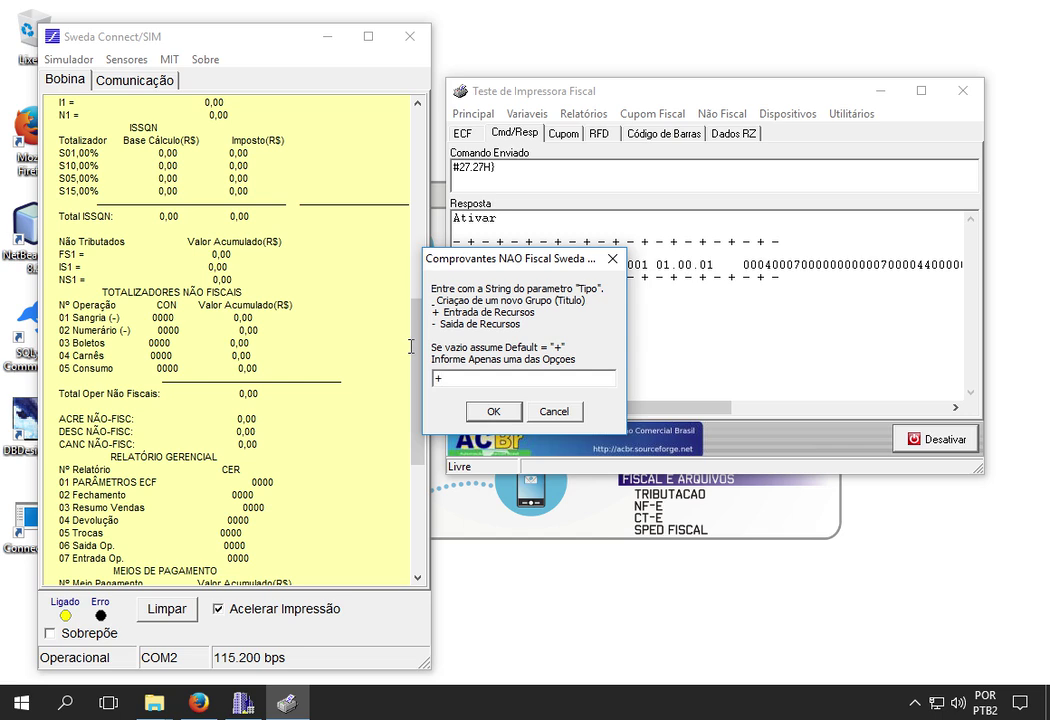
pyautogui.click(493, 416)
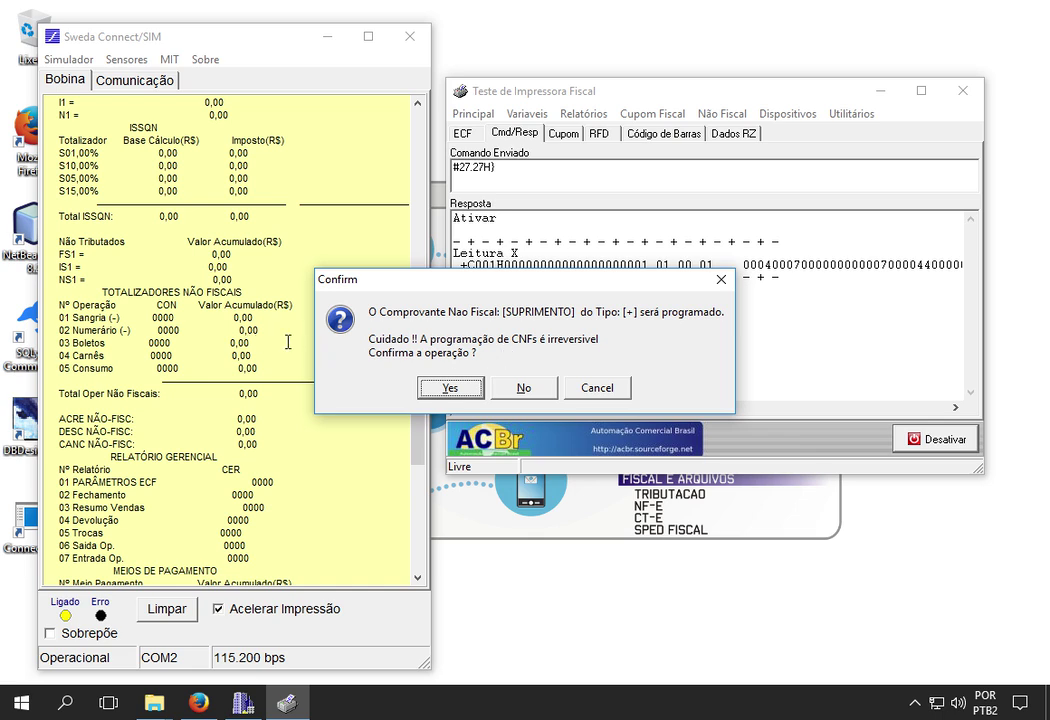
pyautogui.click(451, 389)
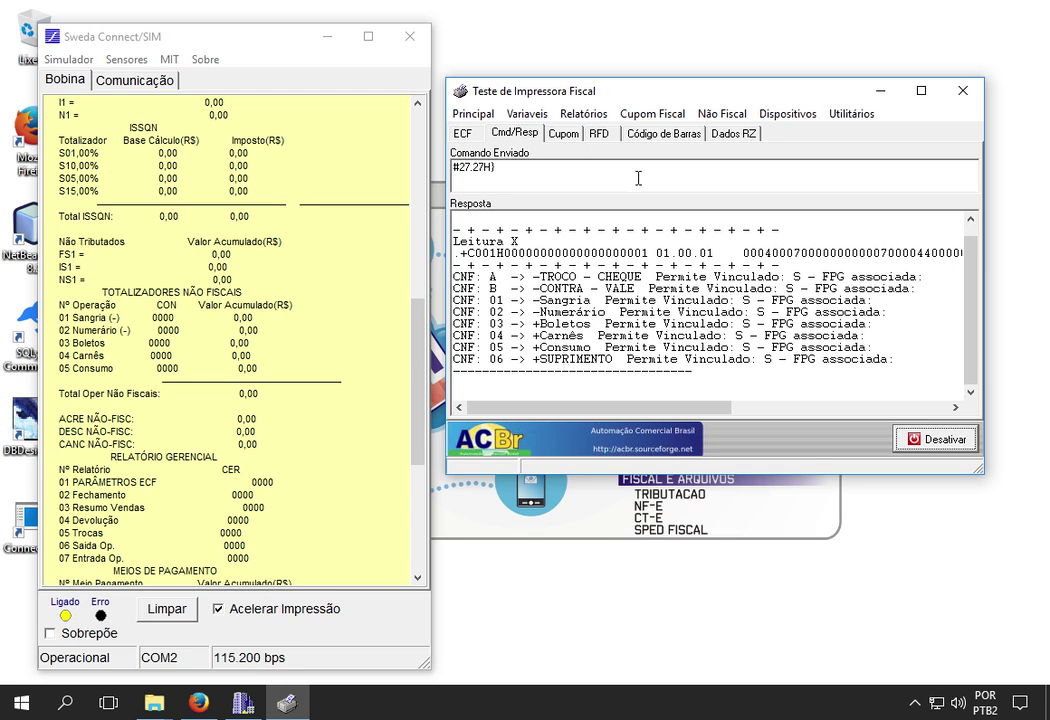
# Step: Issue another Leitura X report and check its non-fiscal totalizers for the SUPRIMENTO entry
pyautogui.click(583, 113)
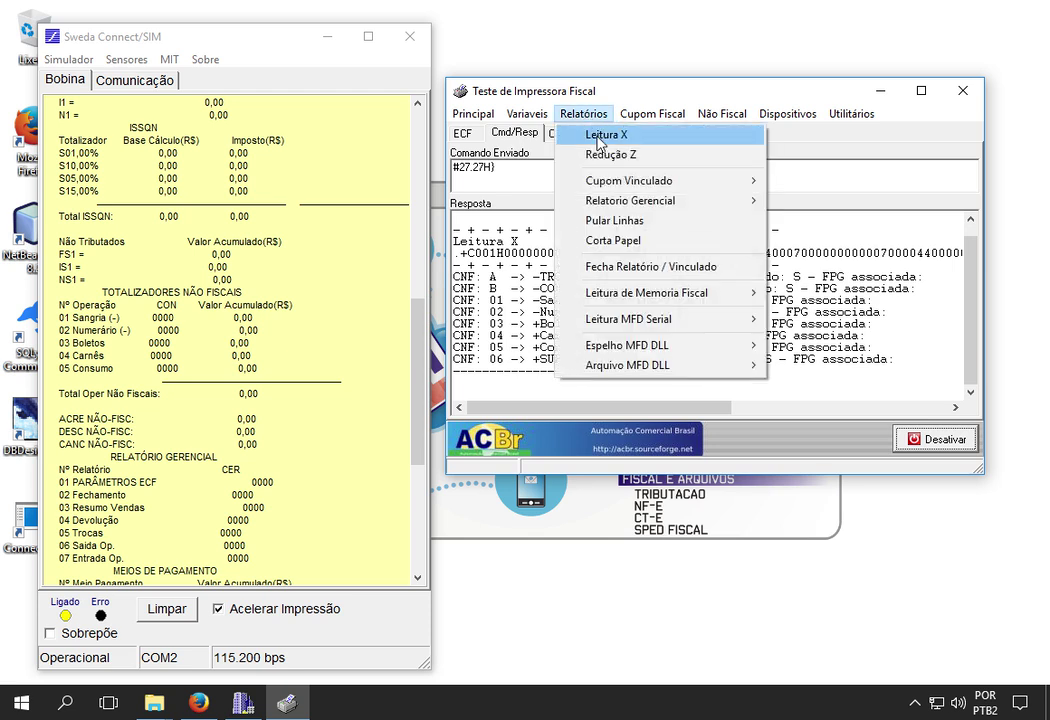
pyautogui.click(600, 135)
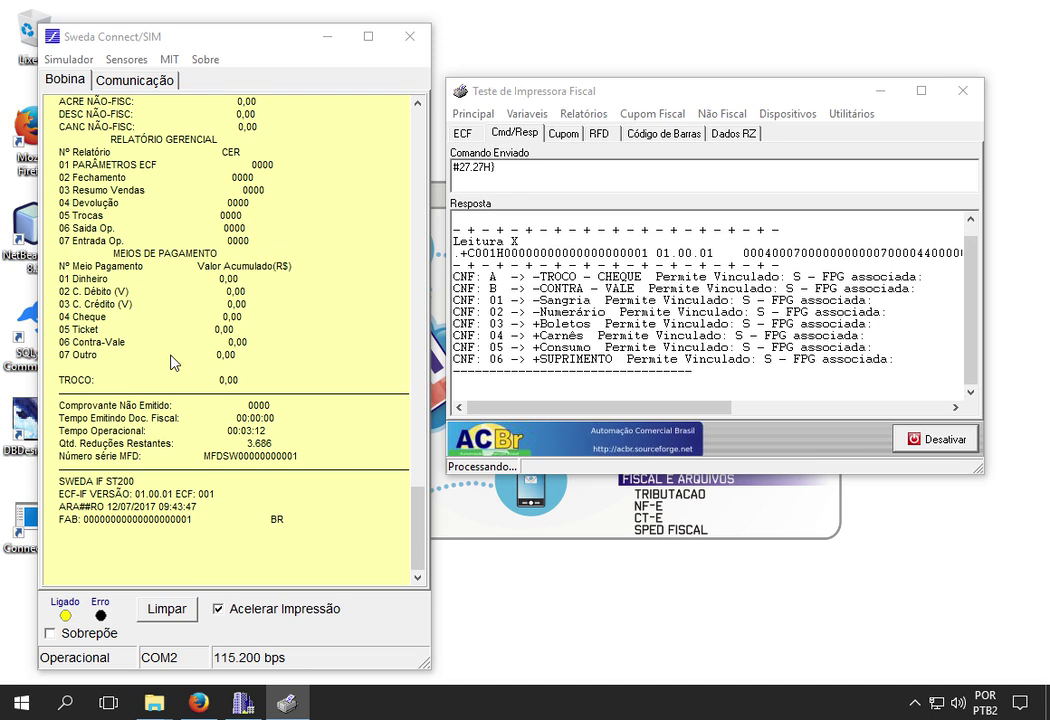
pyautogui.scroll(3, 177, 350)
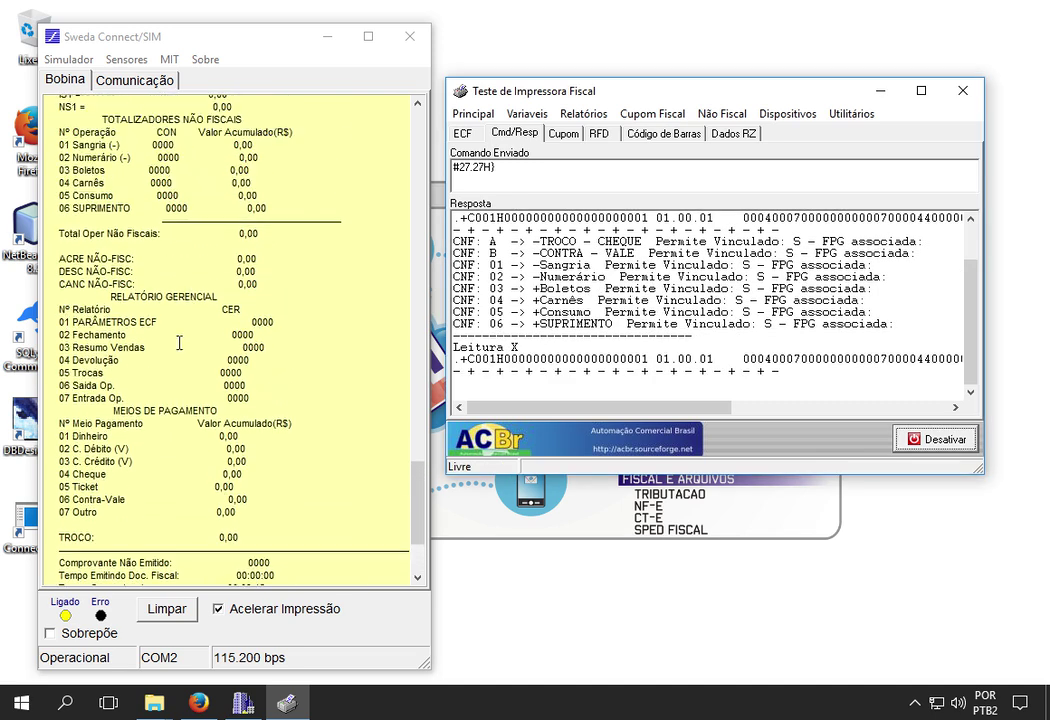
pyautogui.scroll(3, 86, 205)
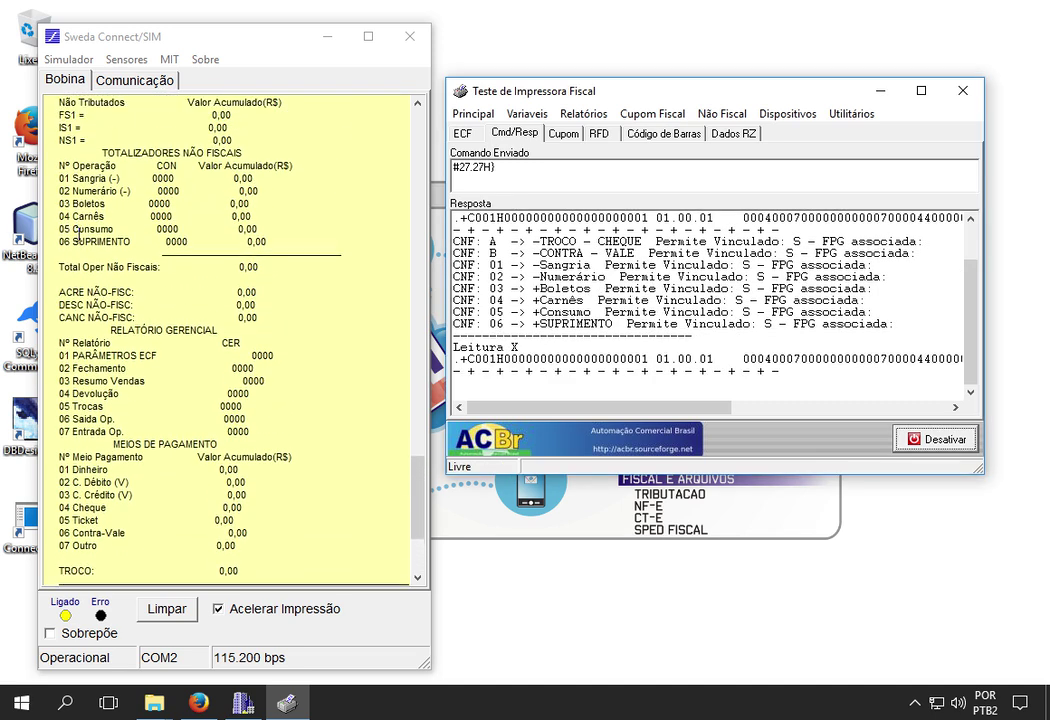
# Step: Review the remaining sections of the new Leitura X report and clear the simulator's paper roll
pyautogui.click(116, 265)
pyautogui.scroll(1, 110, 225)
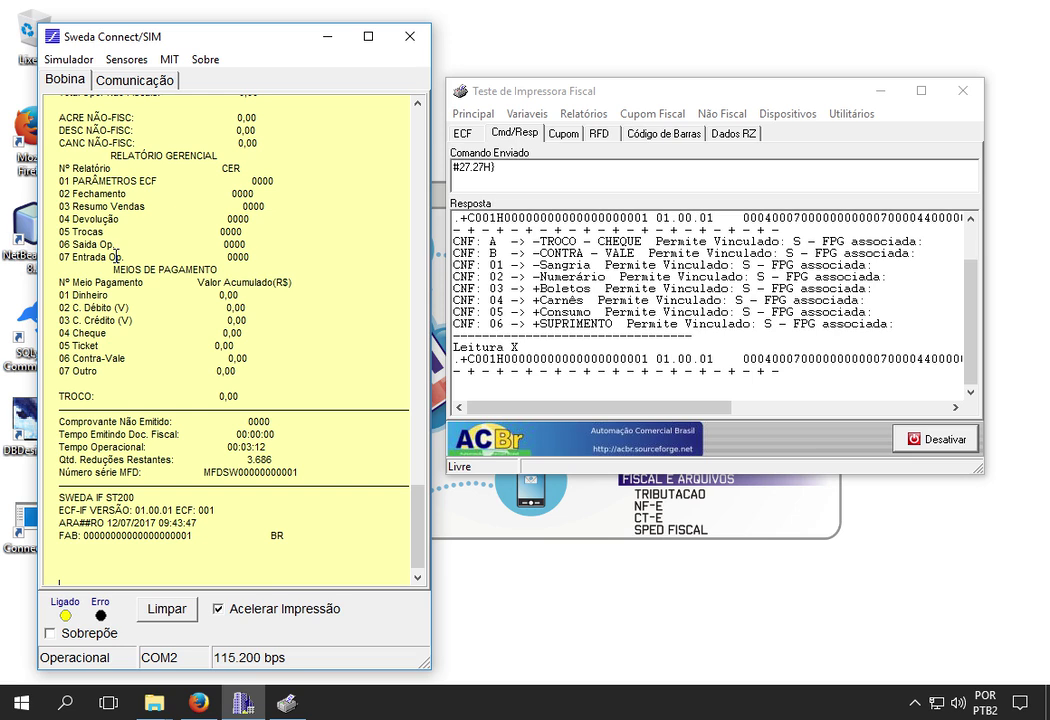
pyautogui.moveTo(421, 565); pyautogui.dragTo(422, 518)
pyautogui.scroll(10, 345, 409)
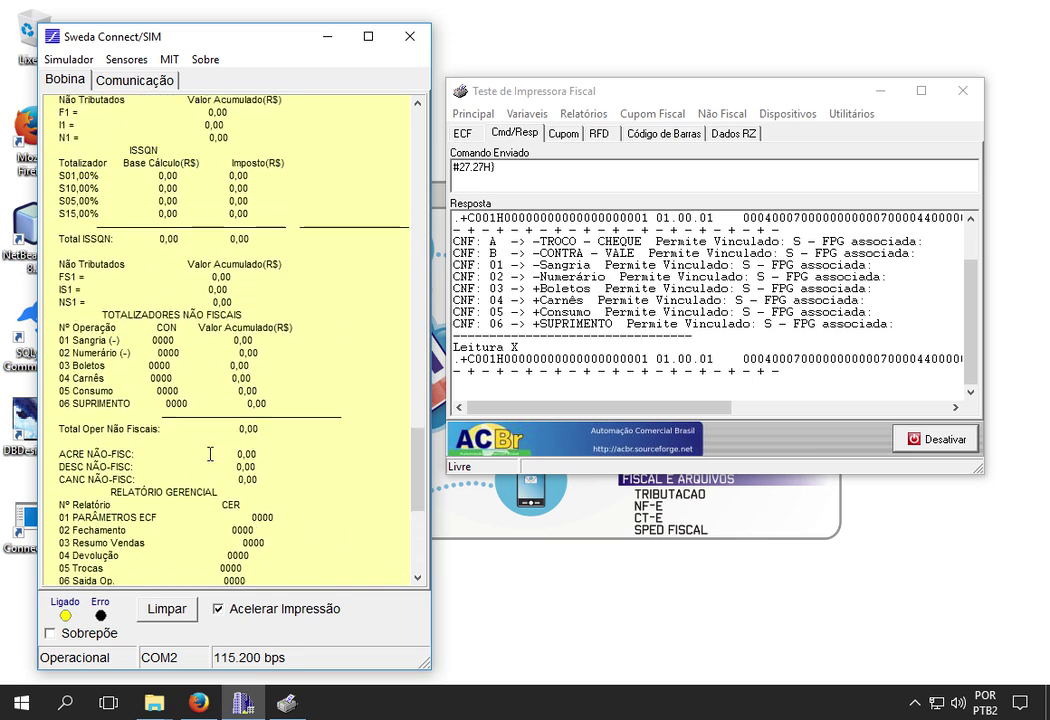
pyautogui.scroll(3, 205, 459)
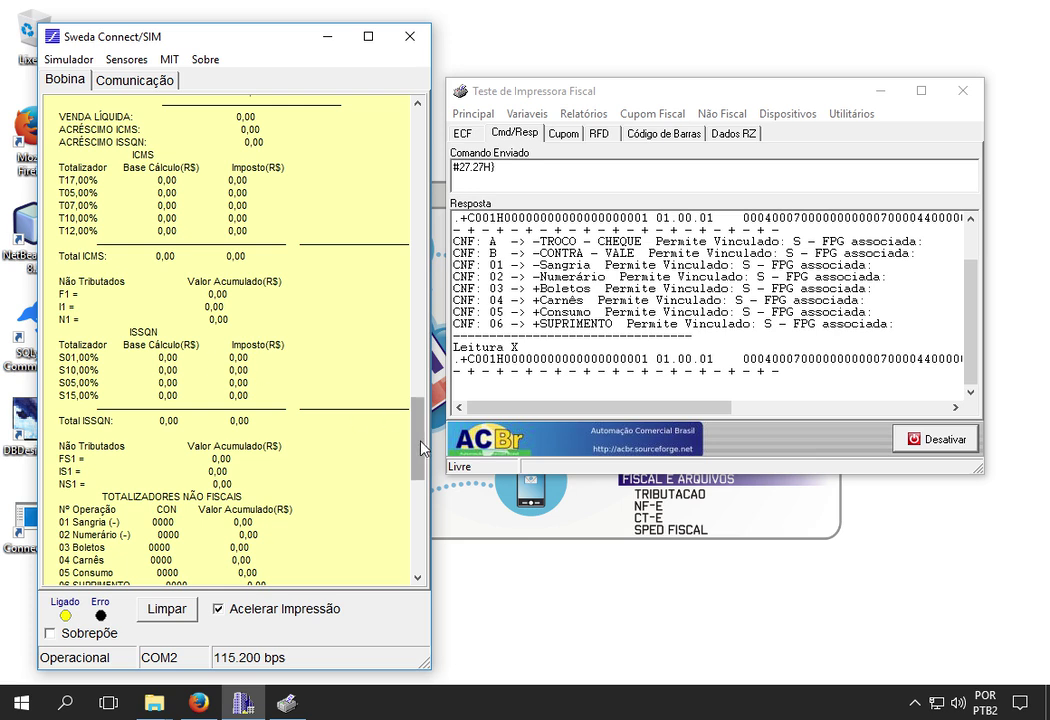
pyautogui.scroll(-5, 400, 425)
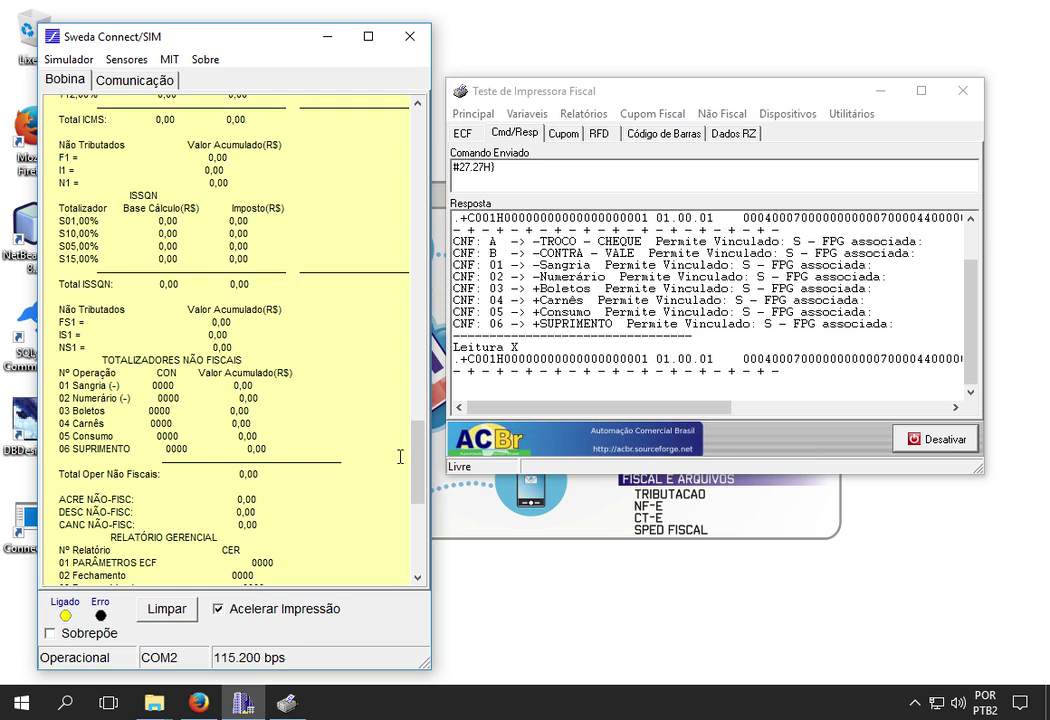
pyautogui.moveTo(416, 478); pyautogui.dragTo(416, 543)
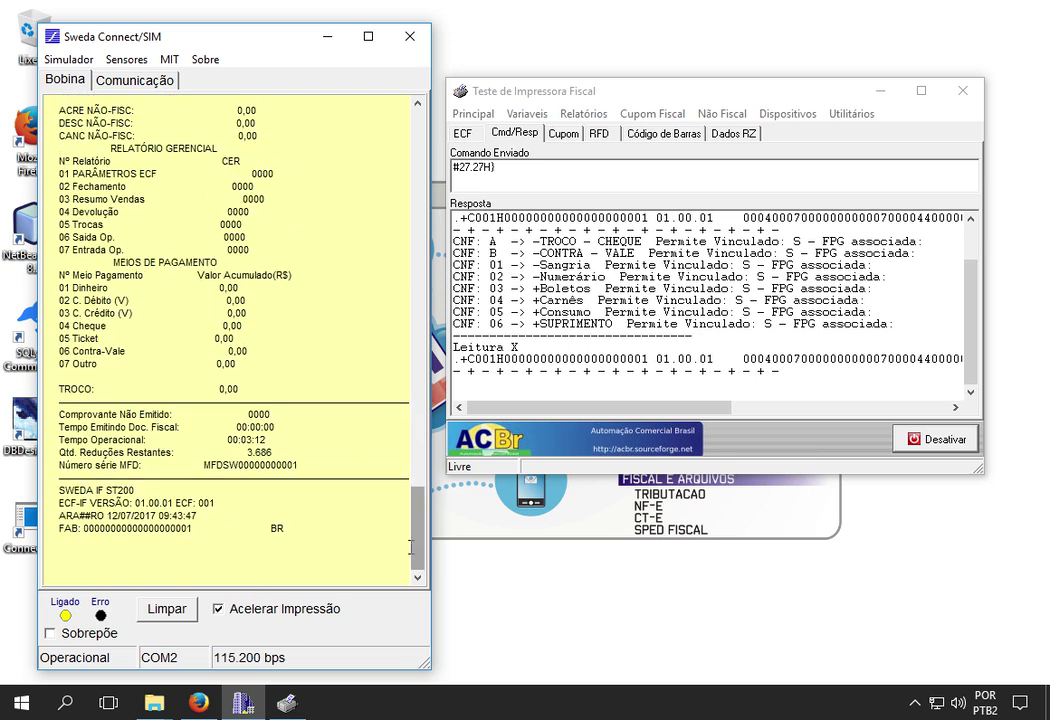
pyautogui.scroll(5, 306, 461)
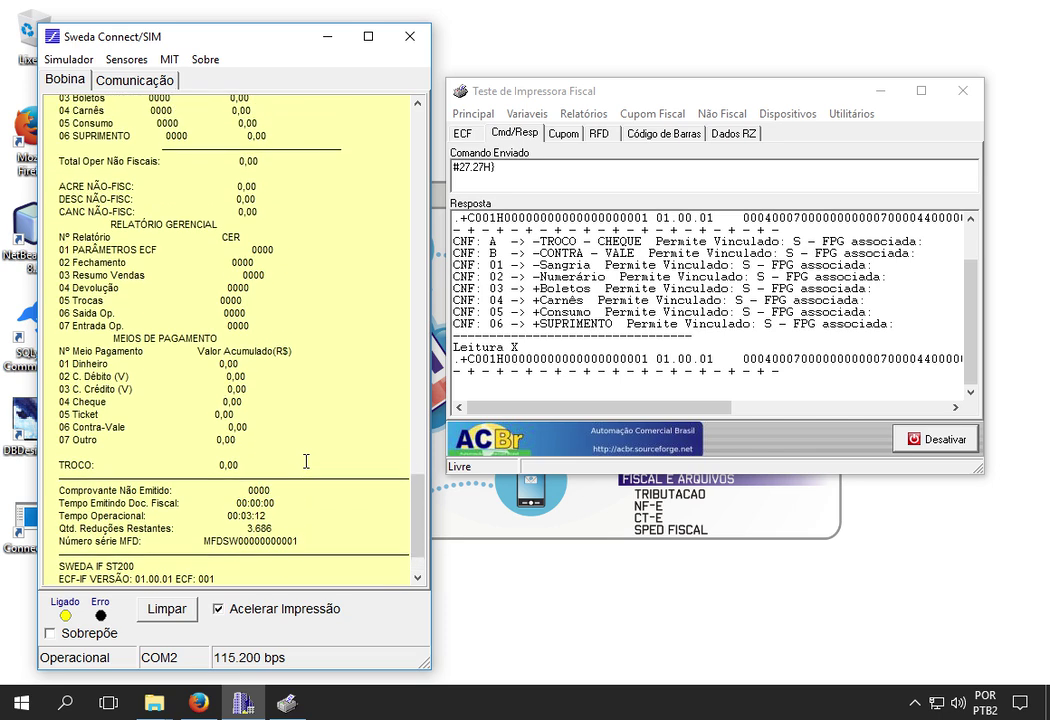
pyautogui.click(168, 610)
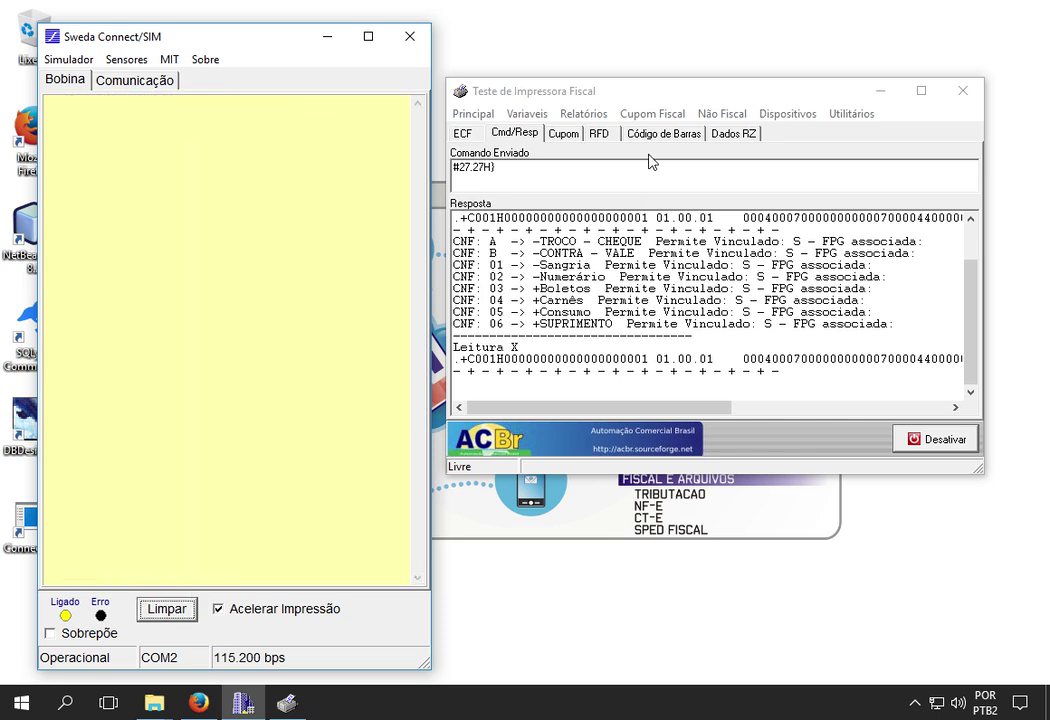
pyautogui.click(582, 116)
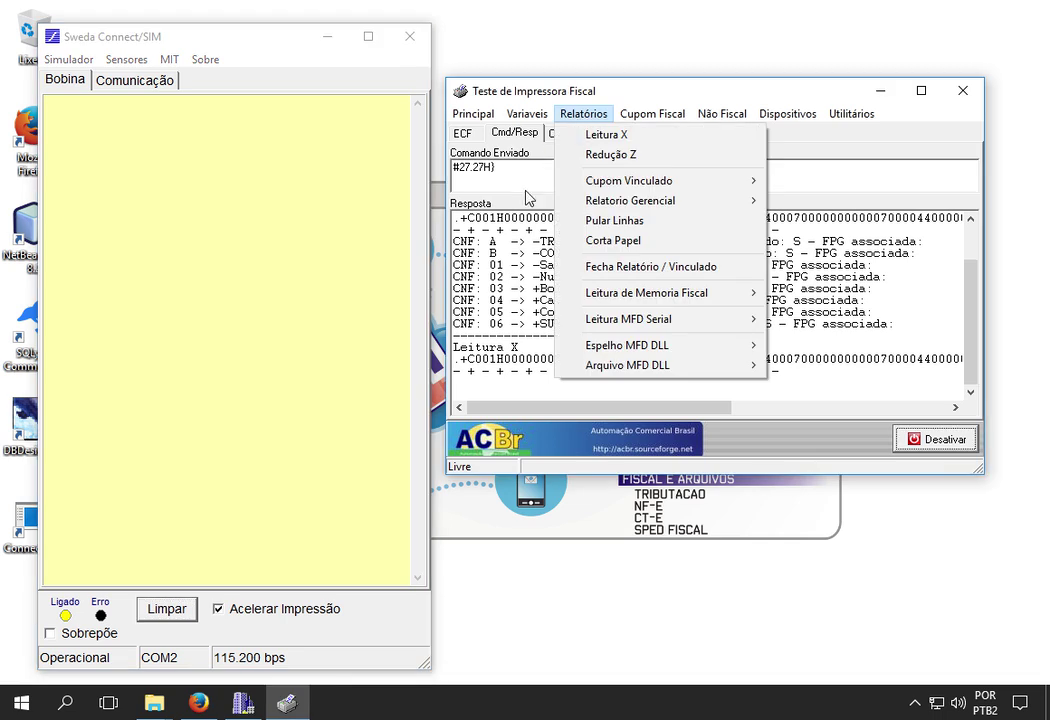
pyautogui.moveTo(613, 206)
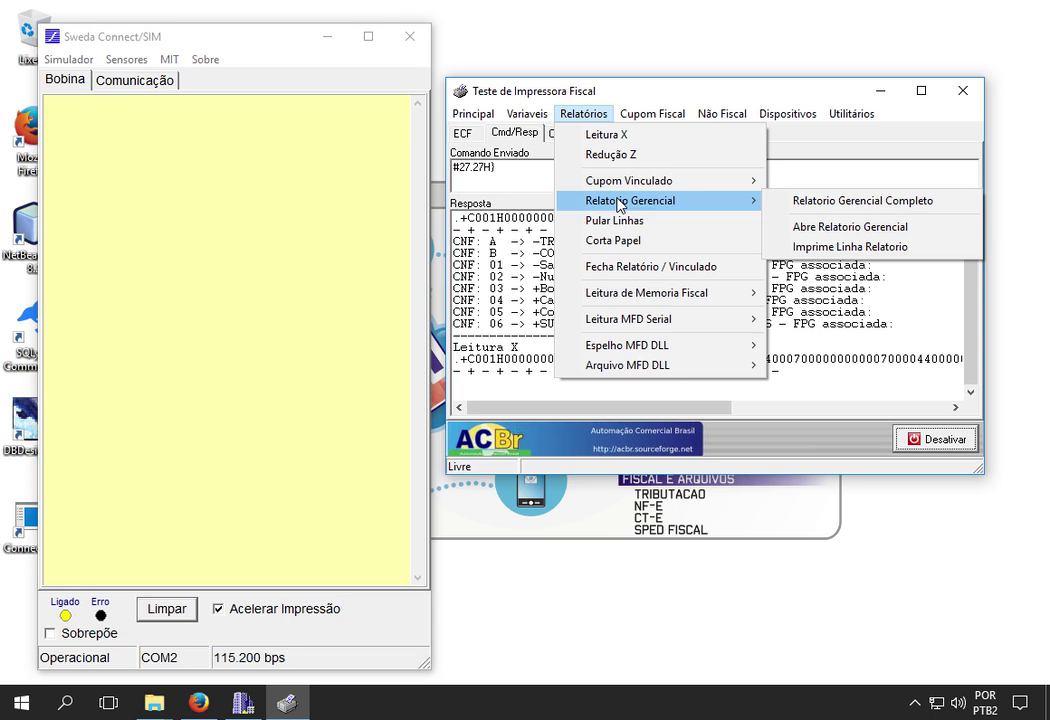
pyautogui.moveTo(637, 177)
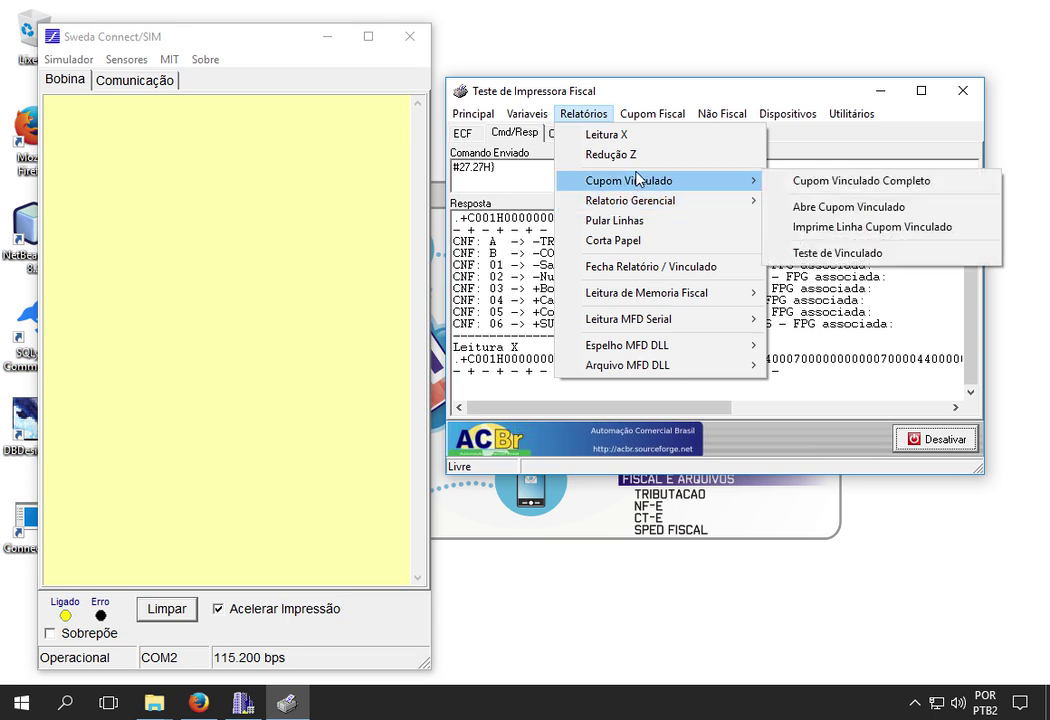
pyautogui.moveTo(652, 113)
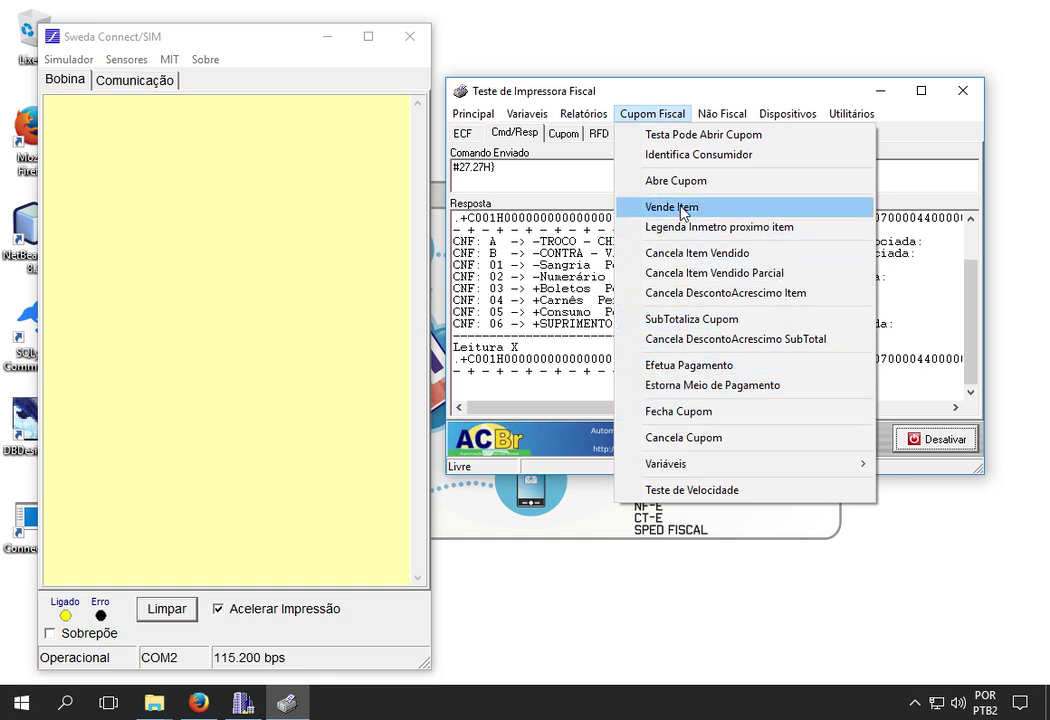
pyautogui.moveTo(575, 122)
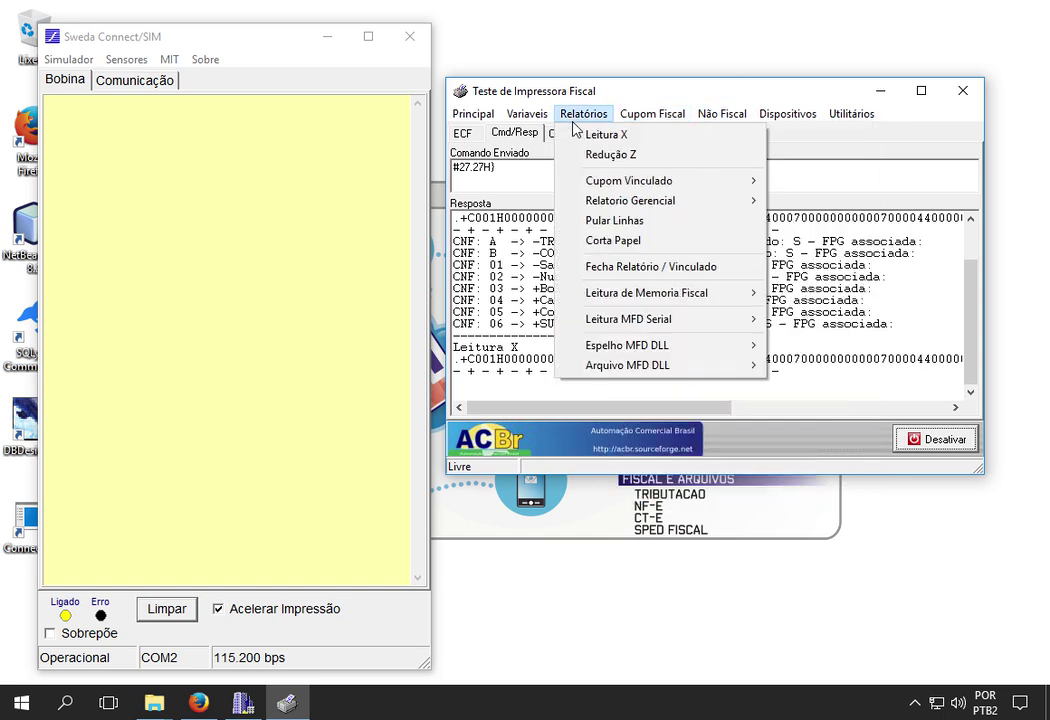
pyautogui.moveTo(466, 121)
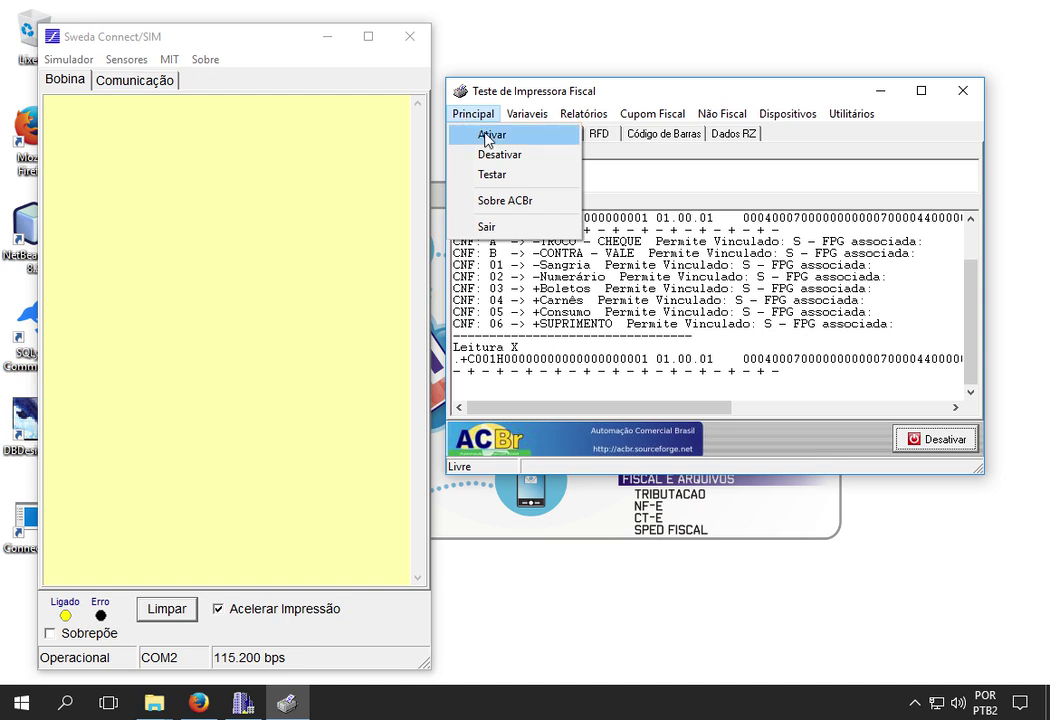
# Step: Deactivate the fiscal printer connection and close the printer test application
pyautogui.click(932, 439)
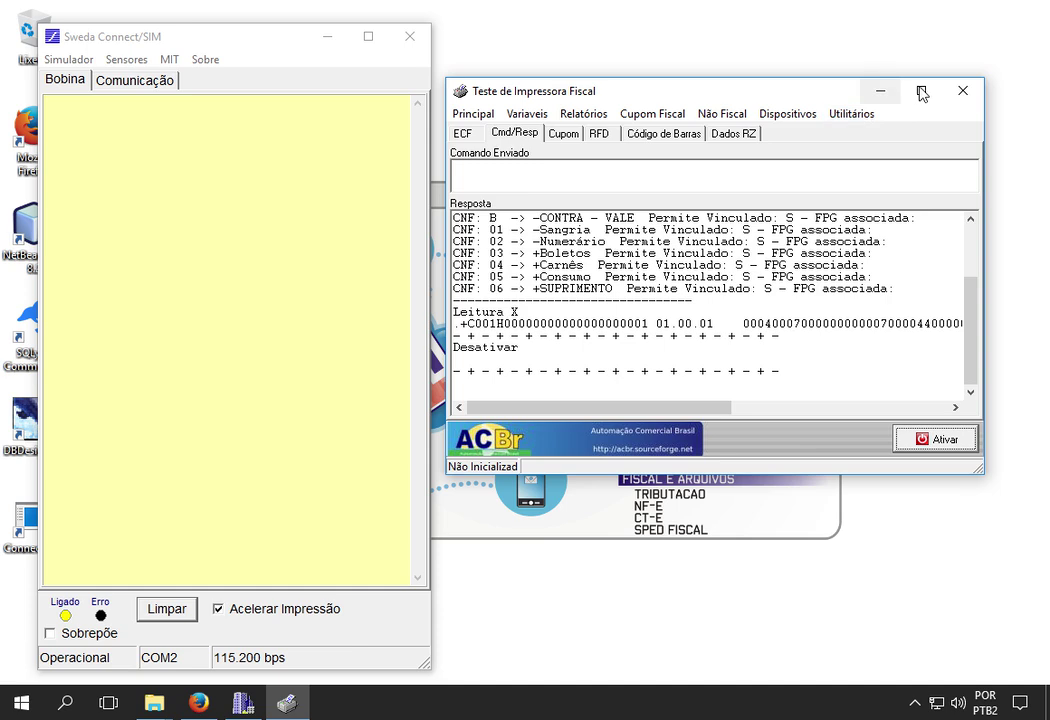
pyautogui.click(962, 90)
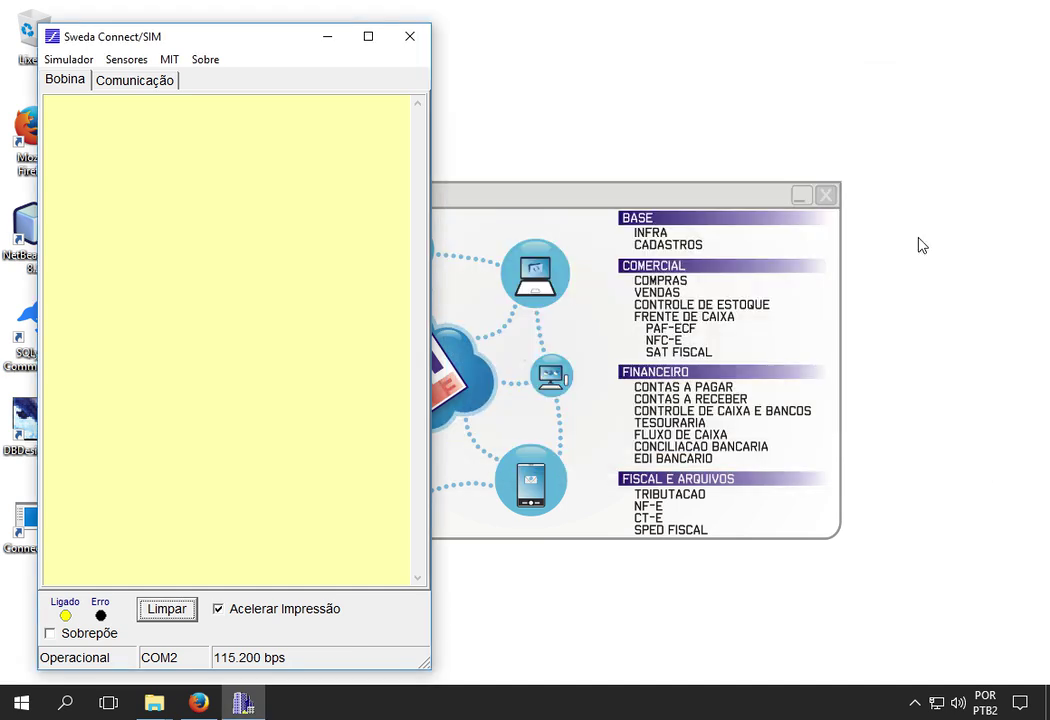